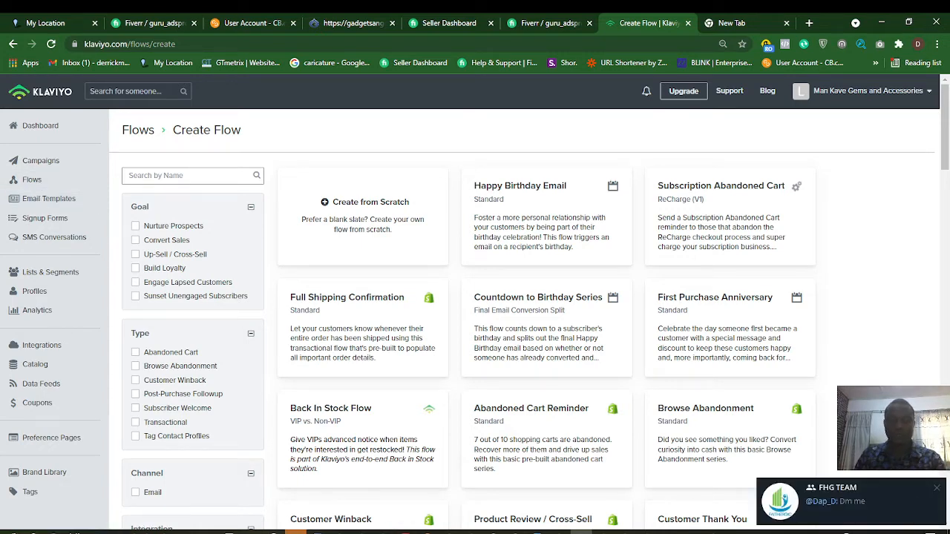
click(293, 475)
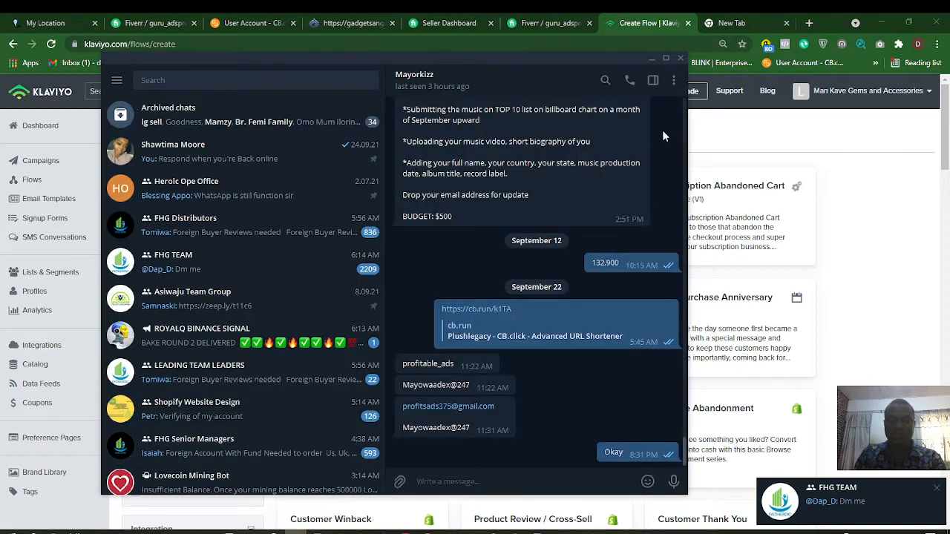
click(679, 57)
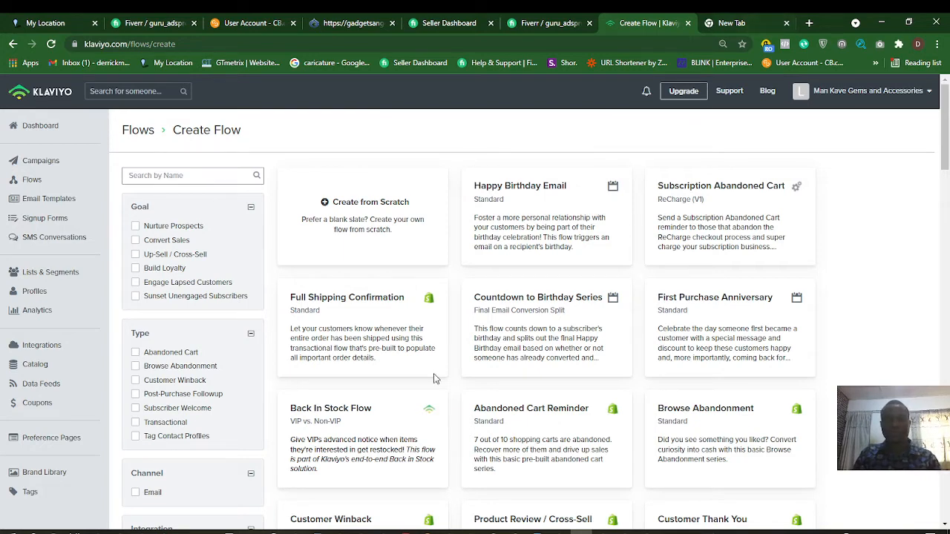
Bring up the WordPad document and highlight "Disable Double" and "Double Opt-in" in its two title lines.
click(318, 532)
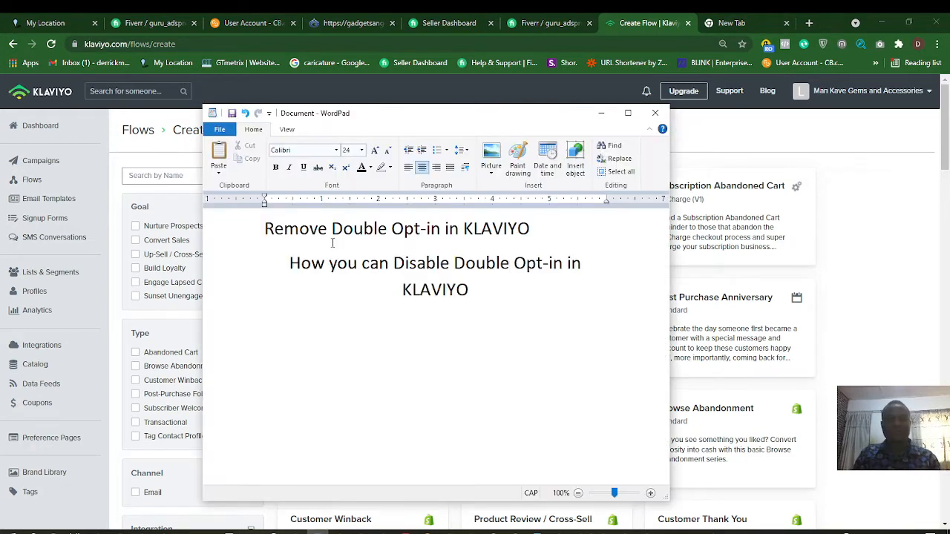
drag(394, 263, 512, 263)
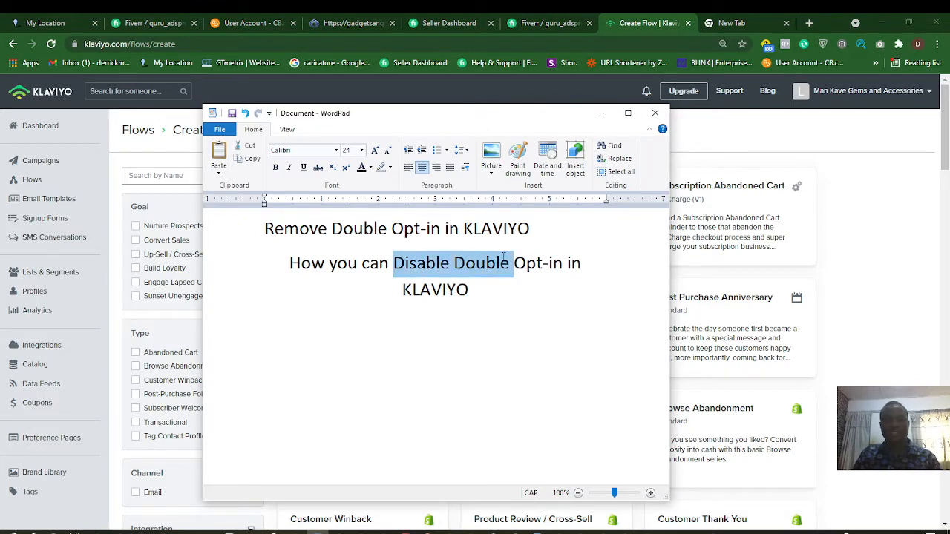
drag(331, 228, 443, 230)
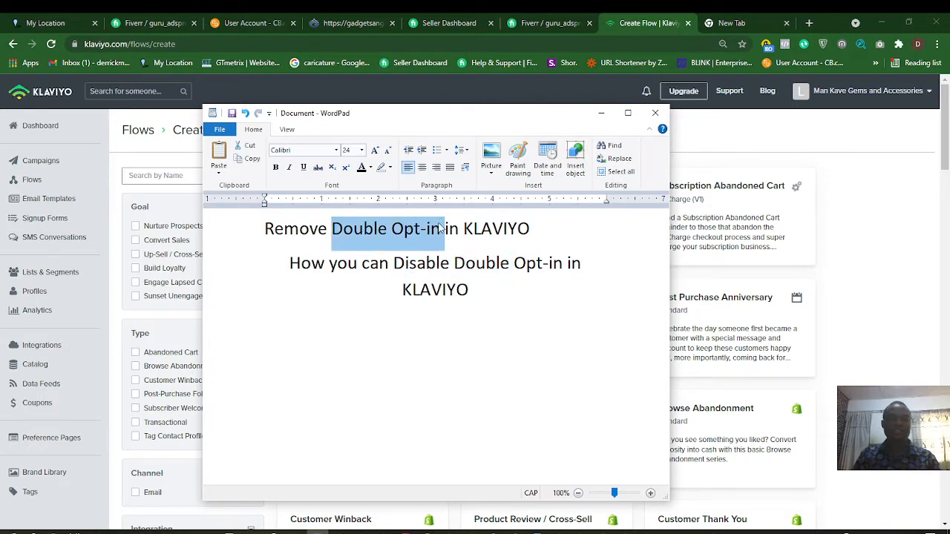
Open an incognito browser window and go to the Fiverr website.
click(731, 23)
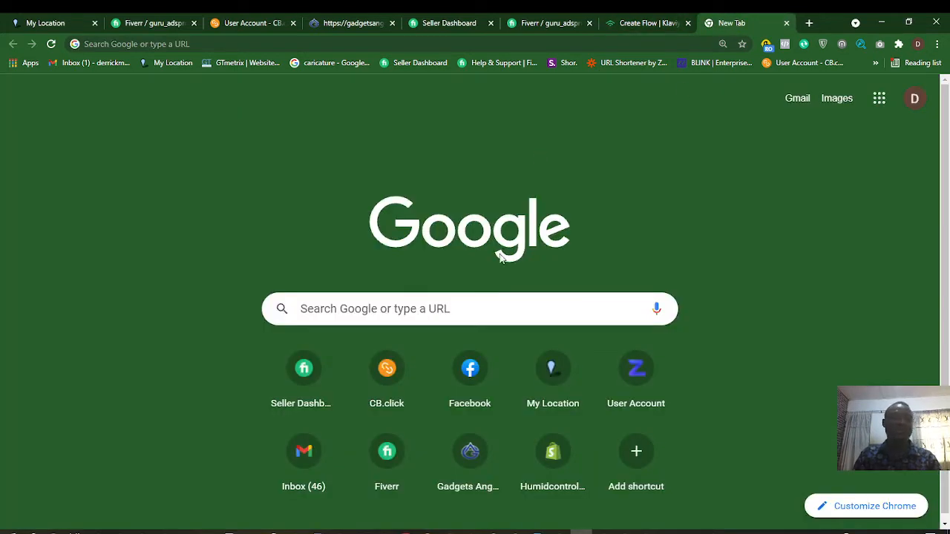
click(809, 24)
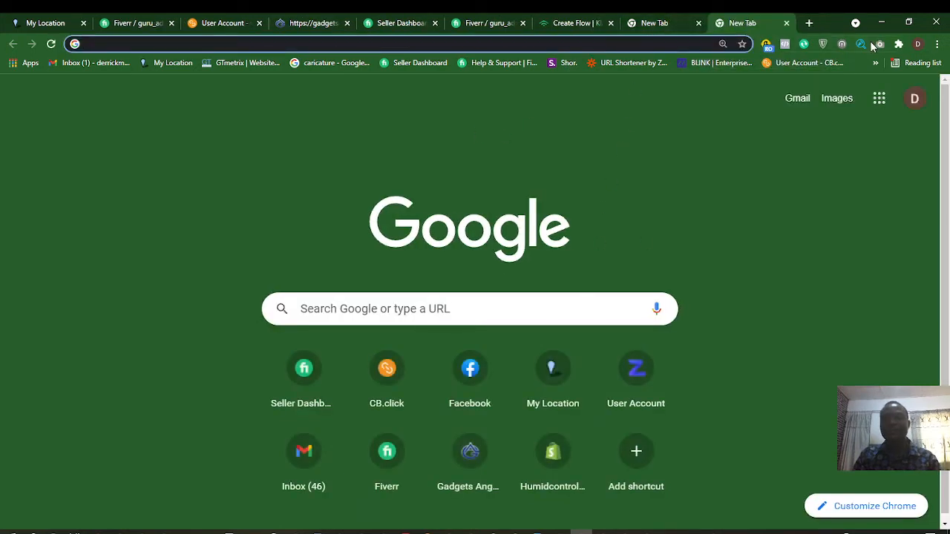
click(936, 44)
click(883, 93)
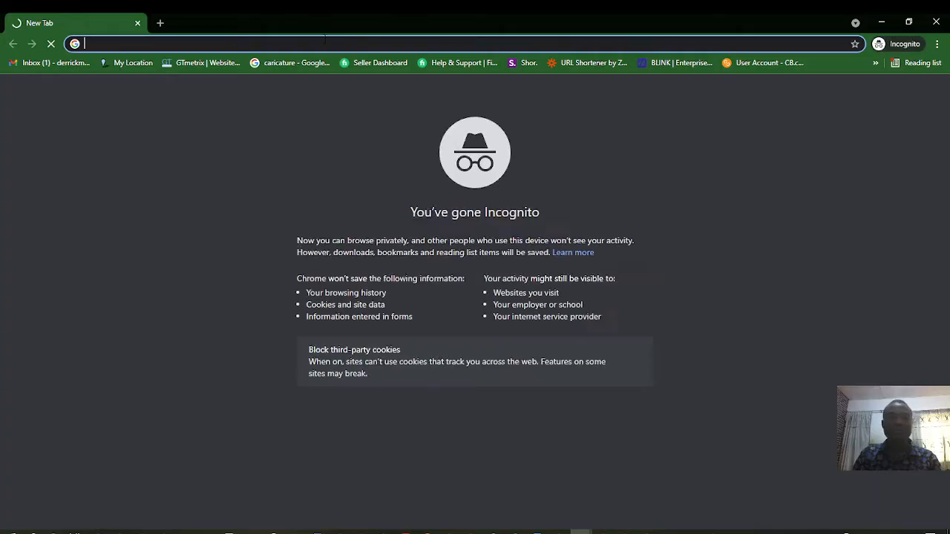
text(fiv)
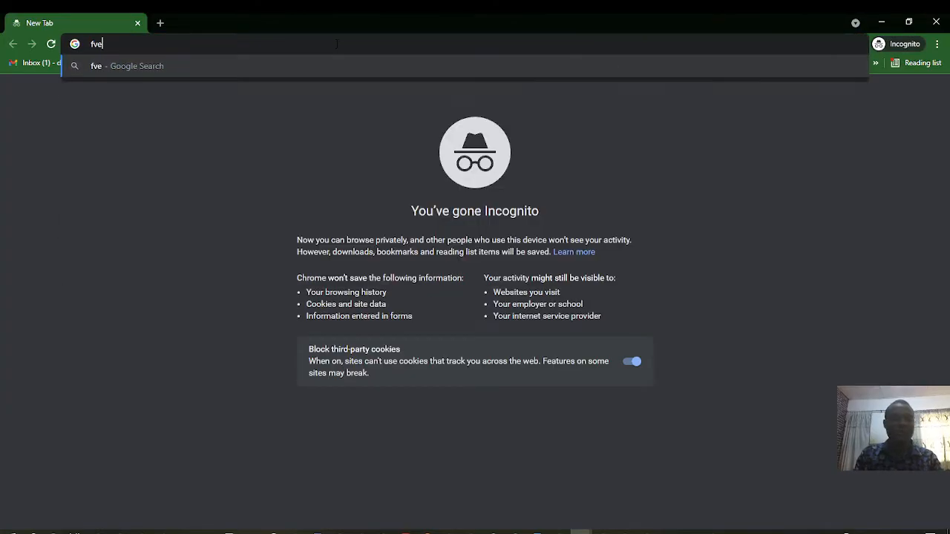
key(BackSpace)
key(BackSpace)
text(iverr)
key(Return)
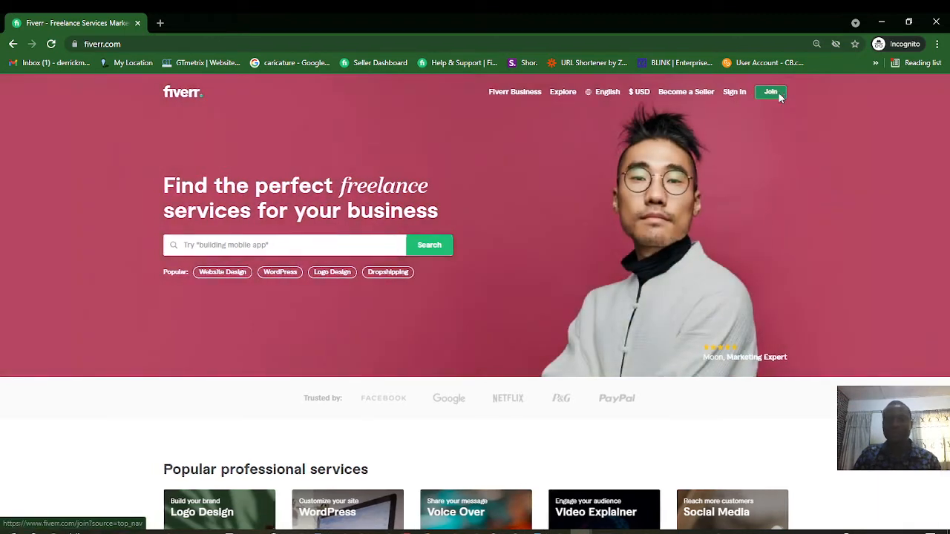
Try to join Fiverr by submitting an e-mail address in the sign-up form.
click(772, 93)
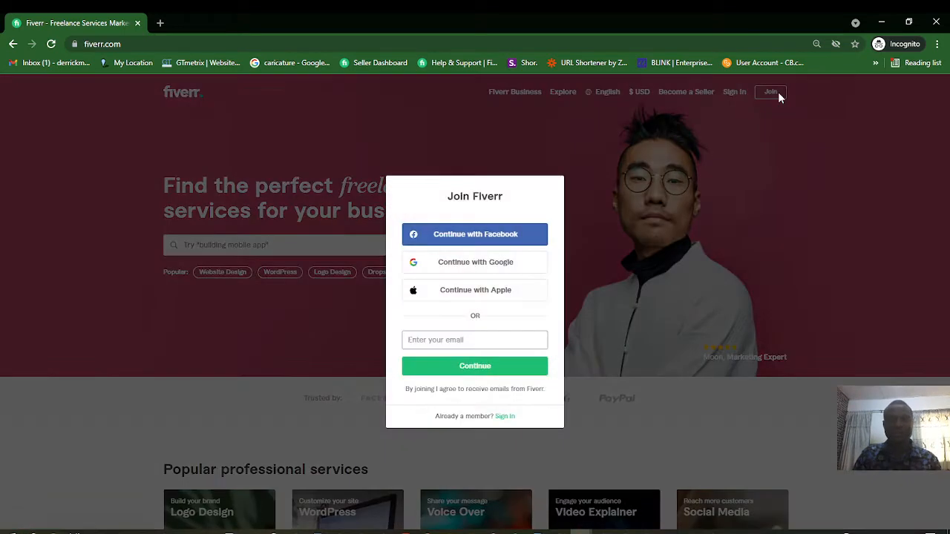
click(454, 340)
click(464, 366)
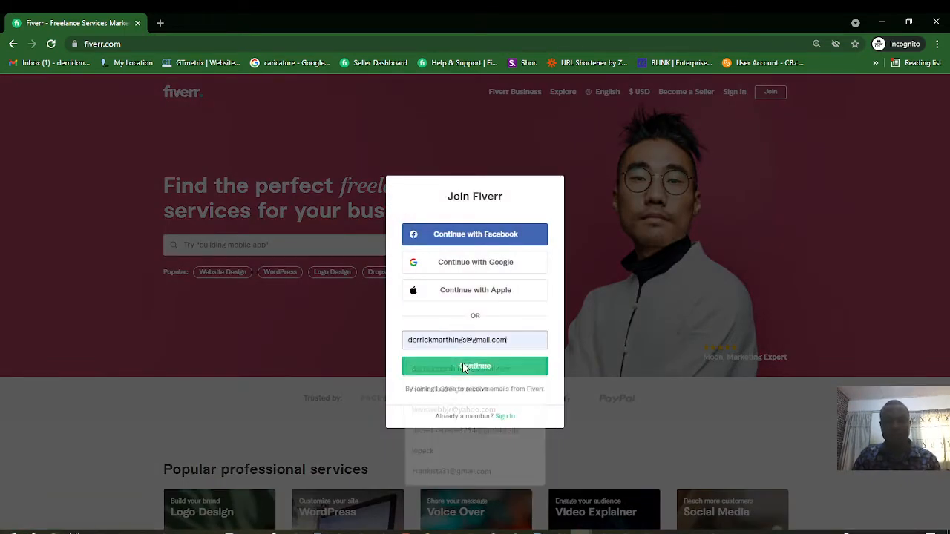
click(470, 371)
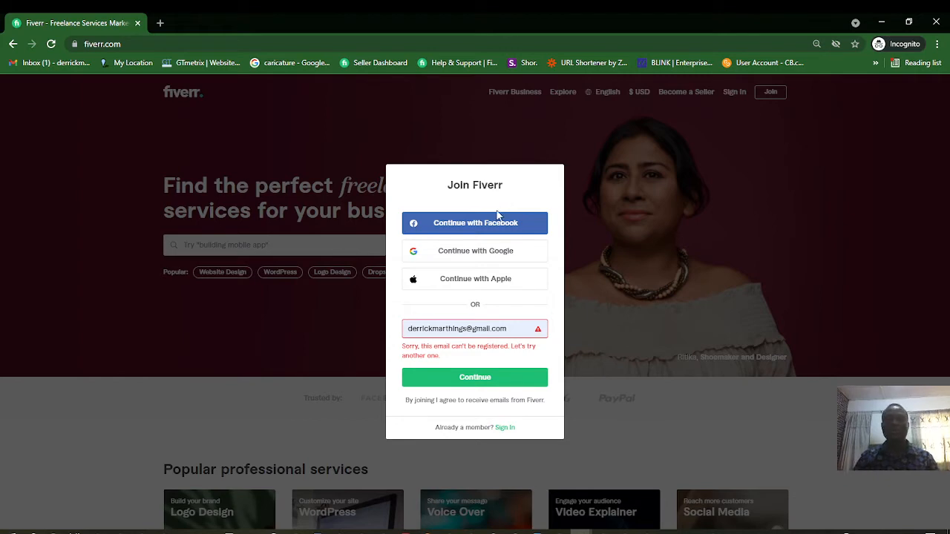
Close the incognito window and the two blank tabs to return to Klaviyo.
click(936, 21)
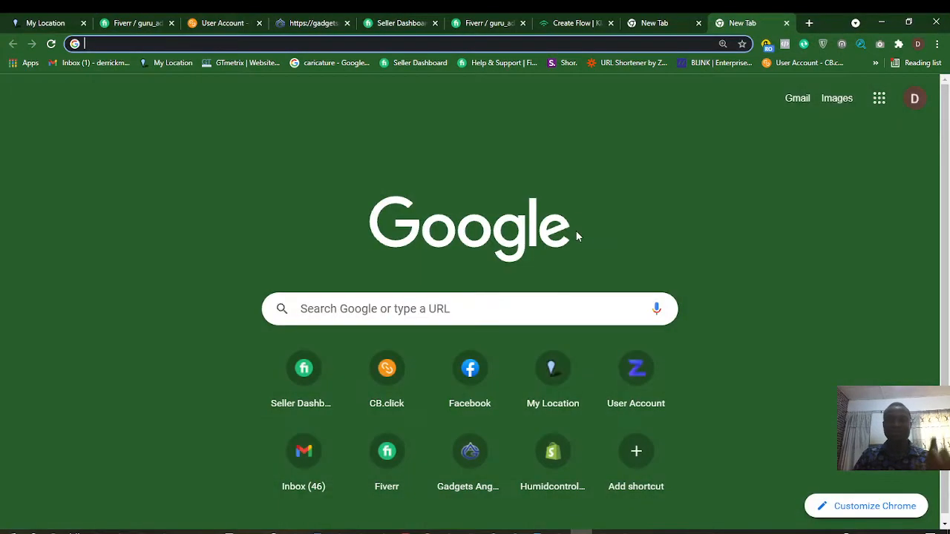
click(698, 23)
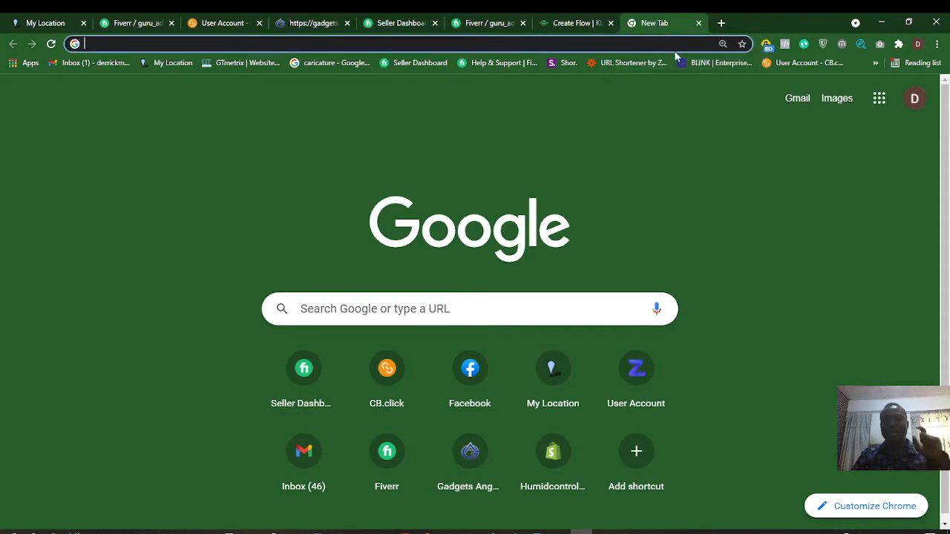
click(698, 23)
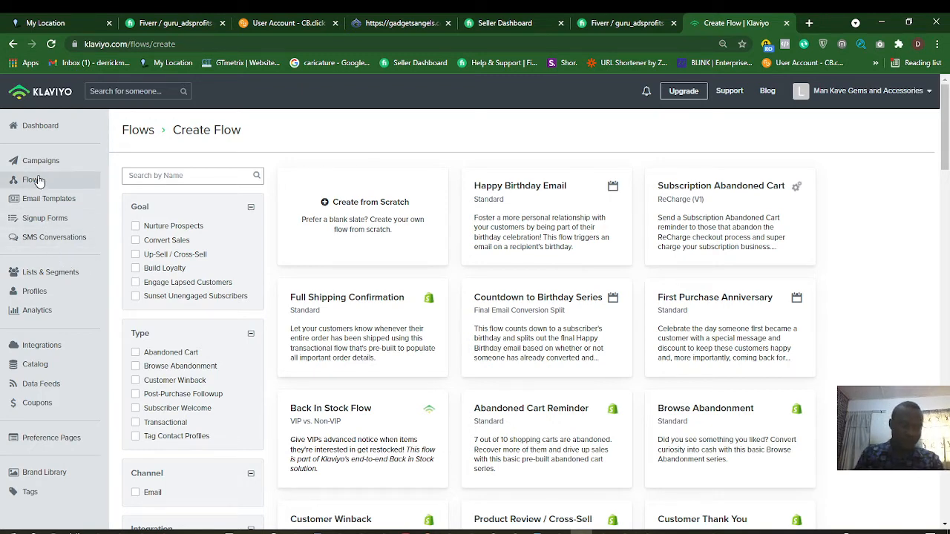
Review the account's entries in Lists & Segments, and go back to the dashboard.
click(46, 280)
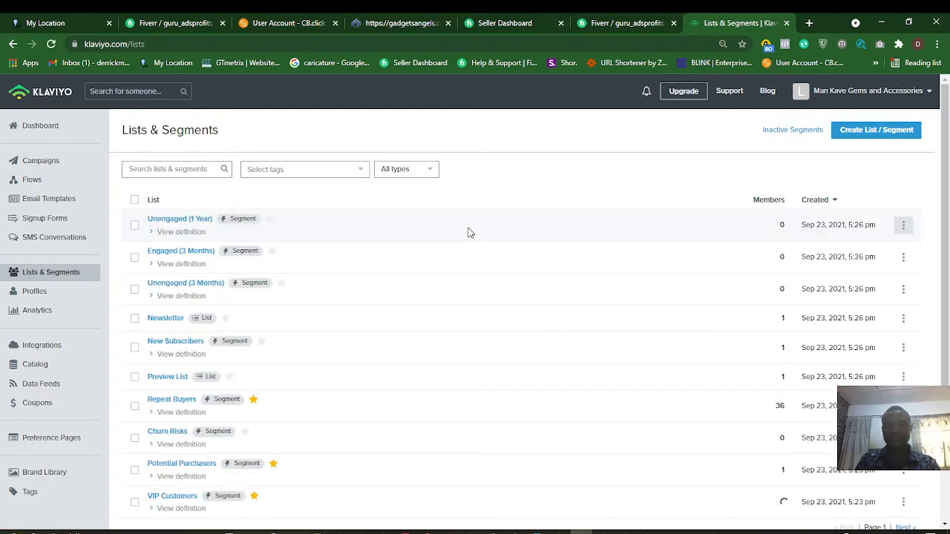
scroll(297, 267, down, 2)
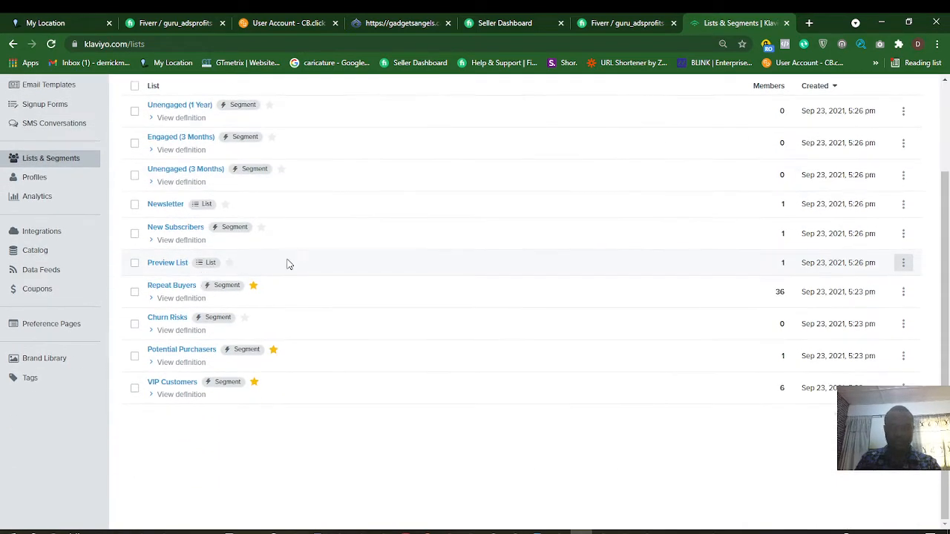
scroll(167, 260, up, 1)
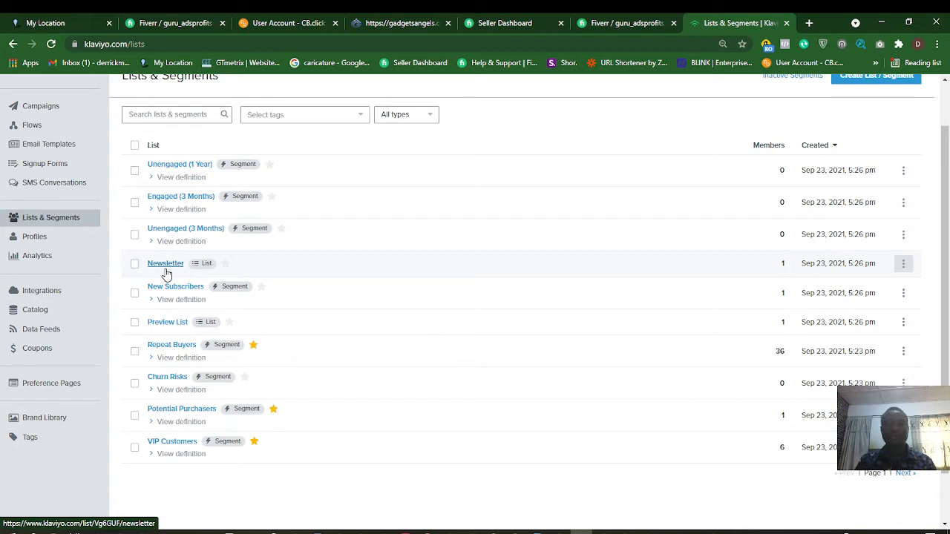
right_click(64, 128)
click(75, 82)
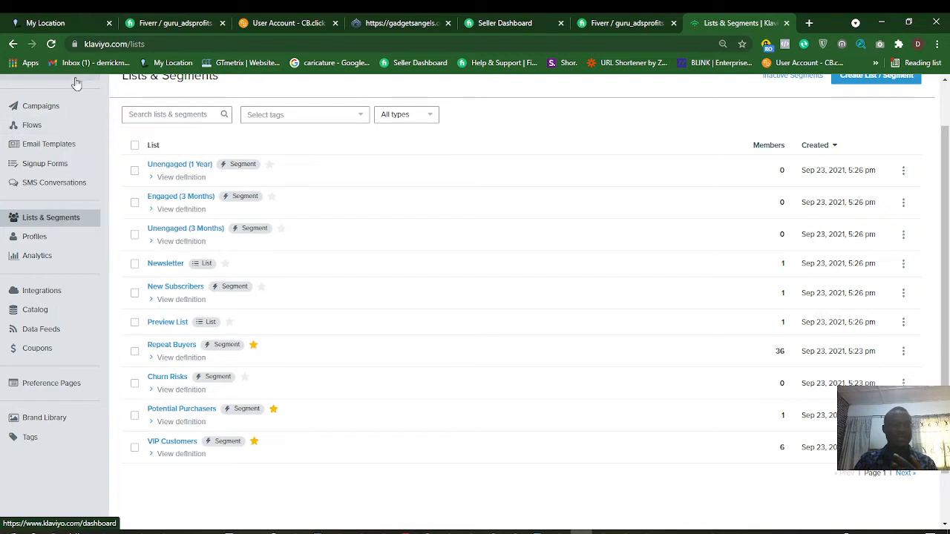
Open Signup Forms in a separate tab and open the "Grow your list" popup form for editing.
right_click(45, 165)
click(72, 176)
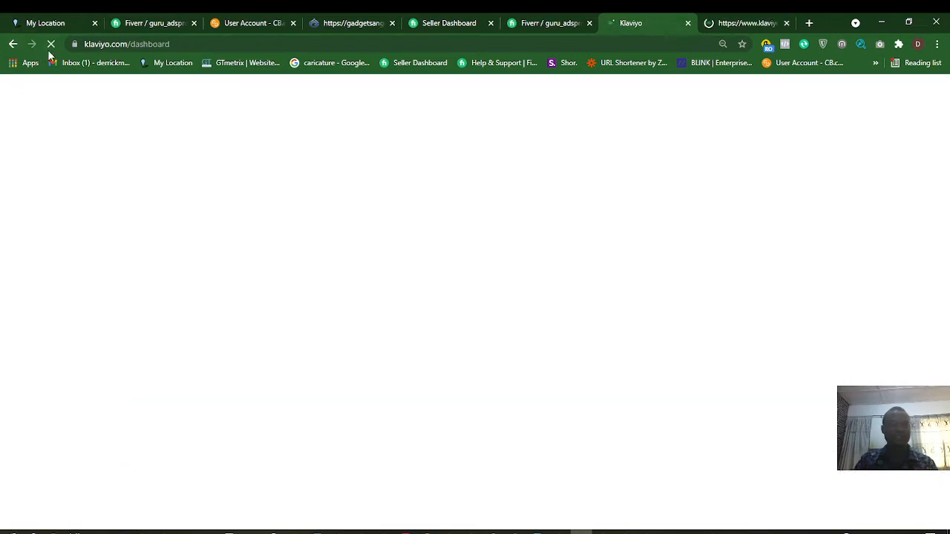
click(732, 24)
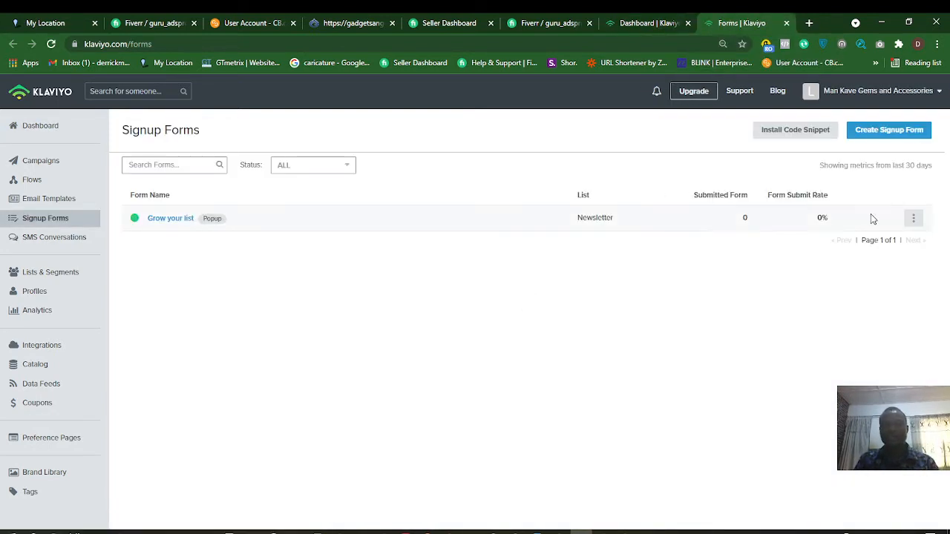
click(913, 217)
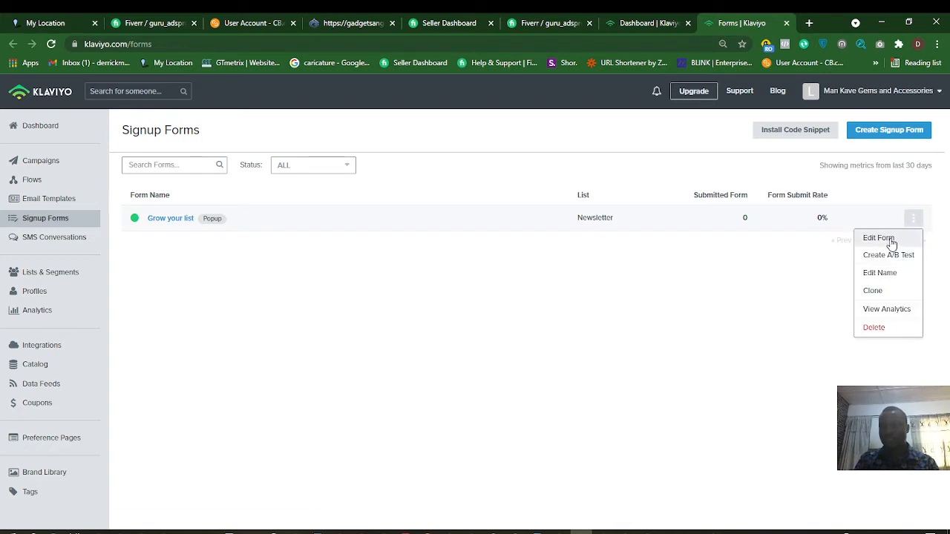
click(891, 239)
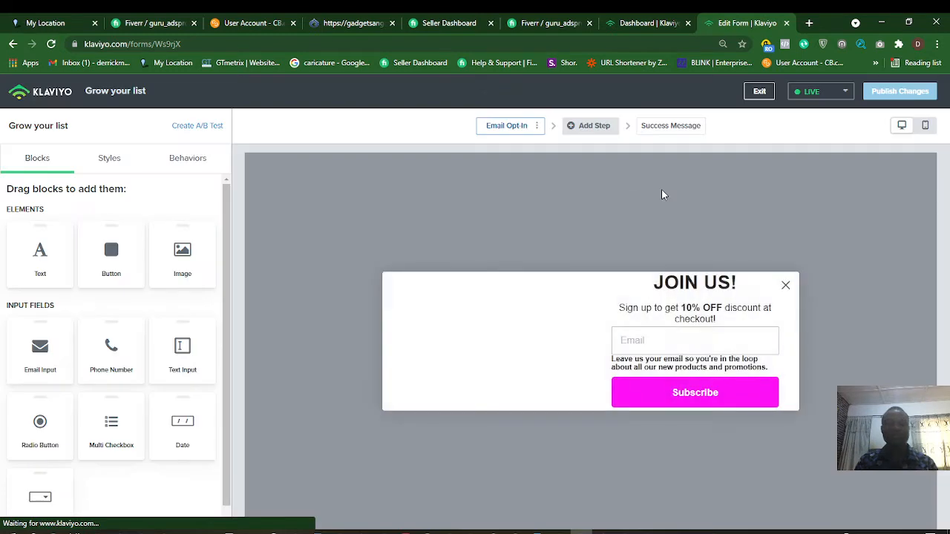
Examine the popup form's styles, behaviors and email input settings for anything that controls opt-in.
click(111, 159)
click(194, 158)
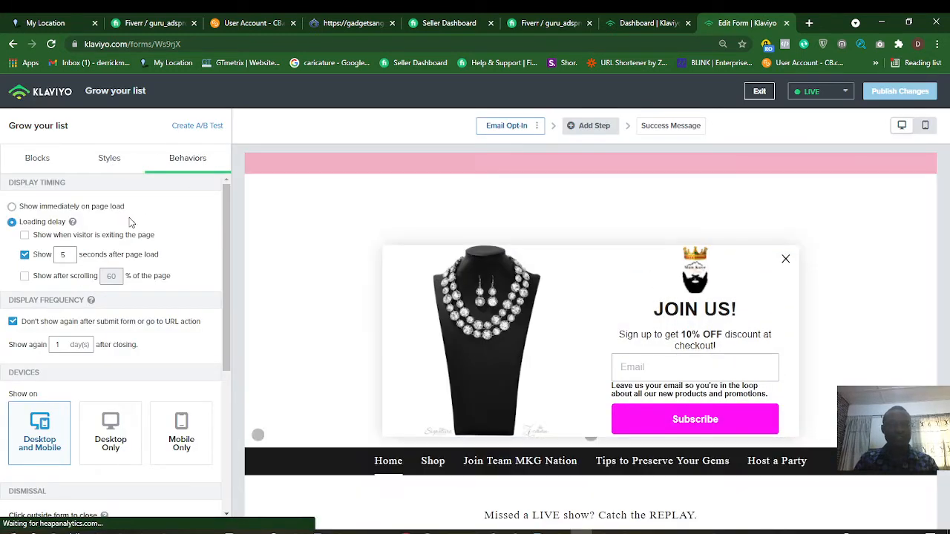
click(686, 376)
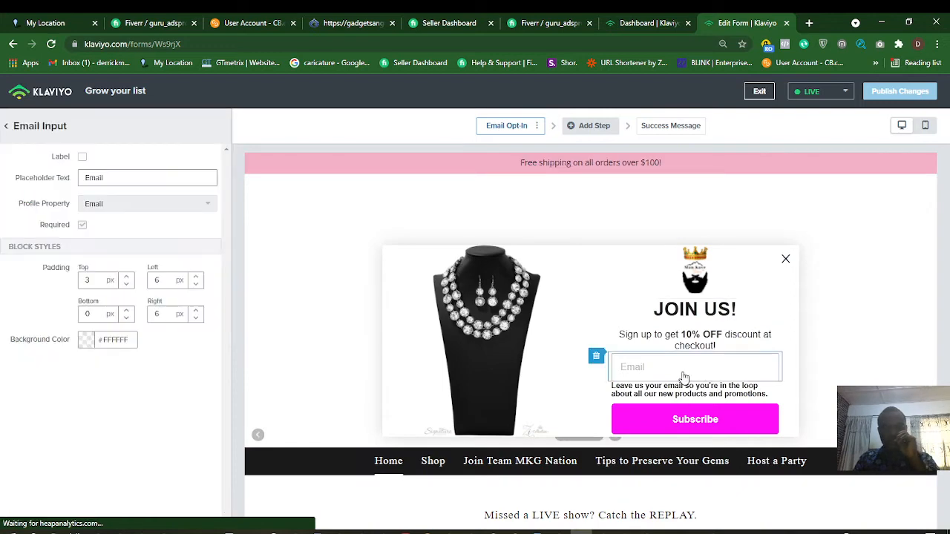
click(7, 127)
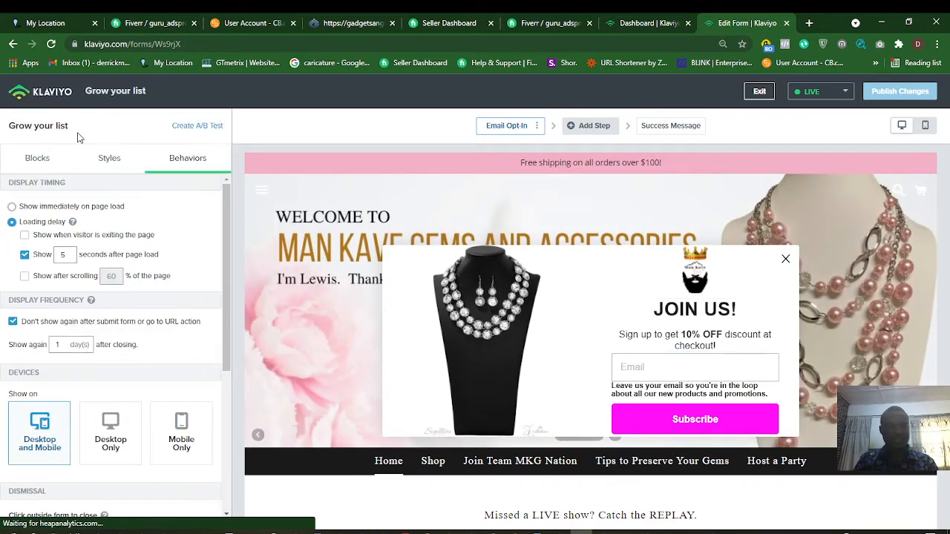
click(109, 158)
scroll(115, 232, down, 1)
scroll(115, 232, down, 2)
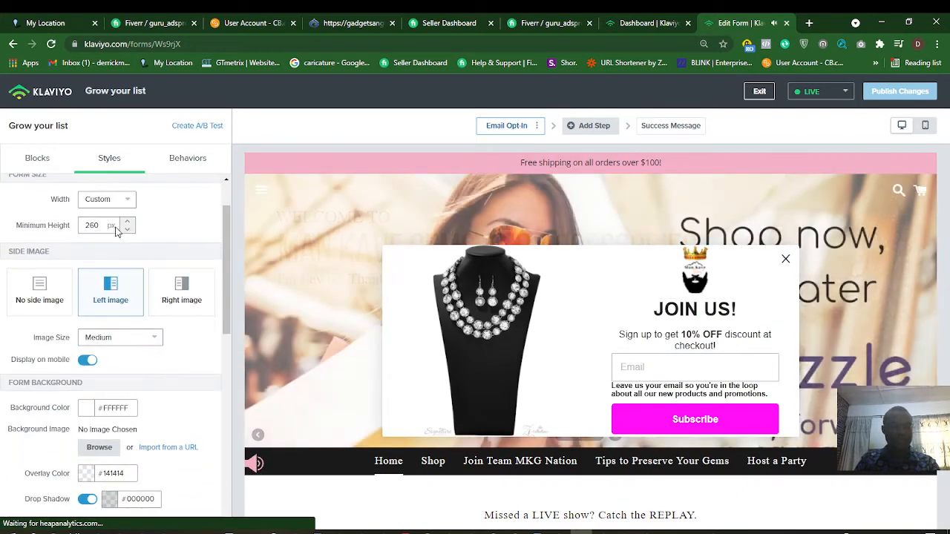
scroll(118, 231, up, 3)
click(182, 159)
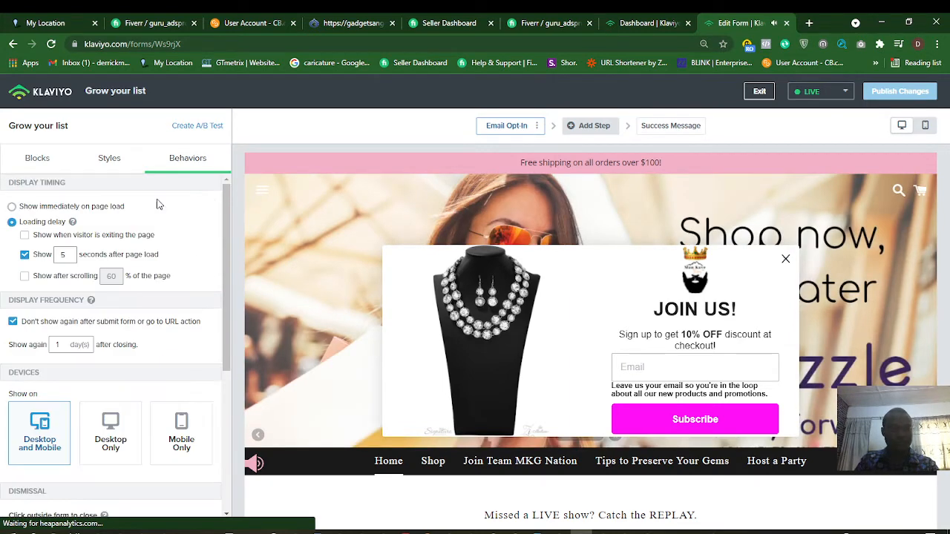
scroll(121, 223, down, 5)
scroll(121, 258, up, 5)
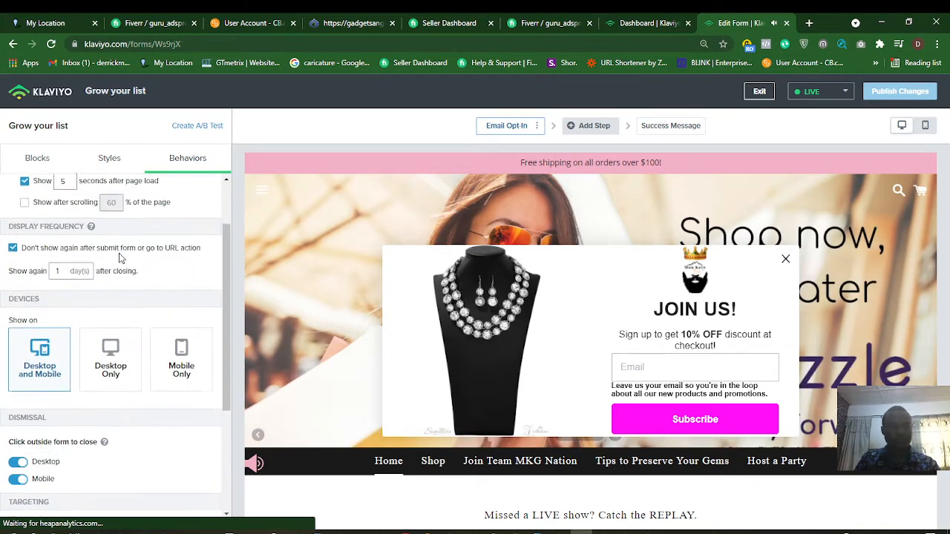
click(108, 160)
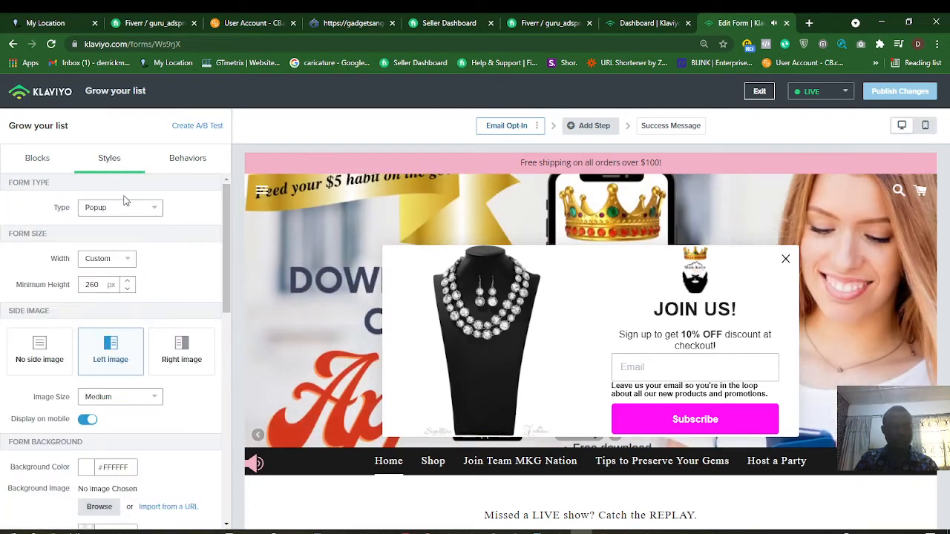
scroll(130, 215, down, 5)
scroll(130, 223, down, 2)
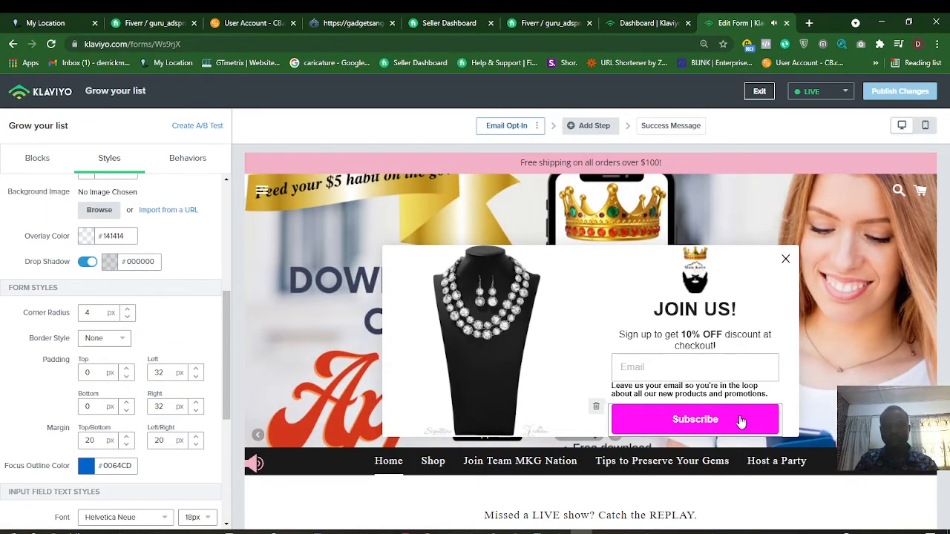
Check the Subscribe button's choices for List to Submit and return to the dashboard tab.
click(742, 421)
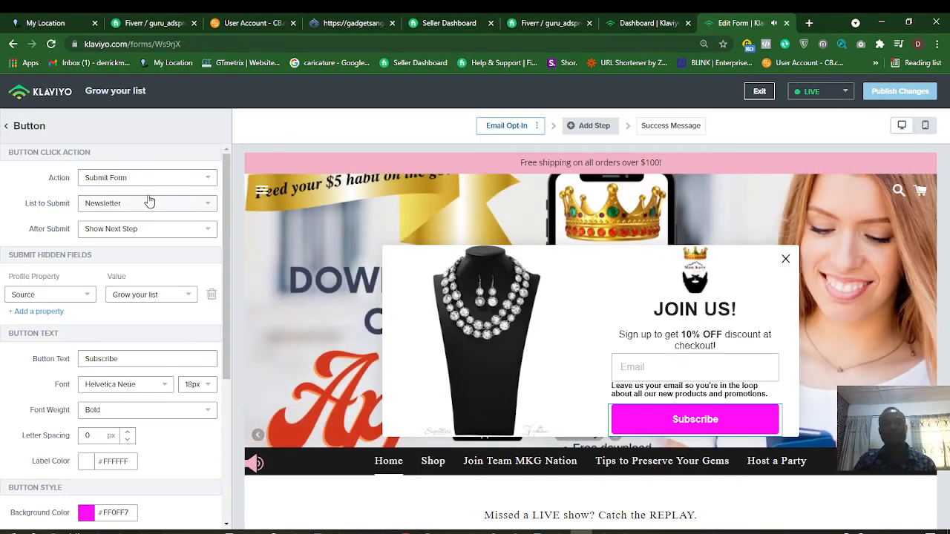
click(93, 203)
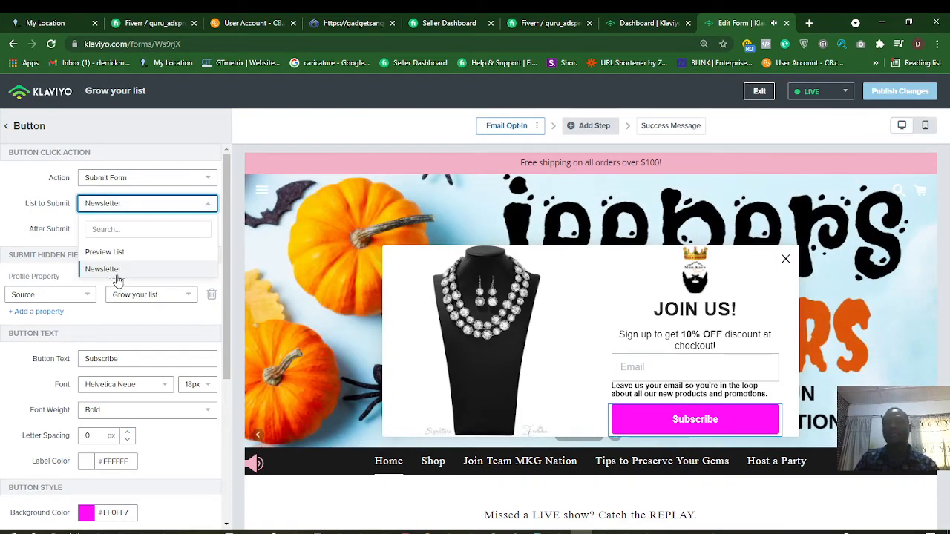
click(633, 16)
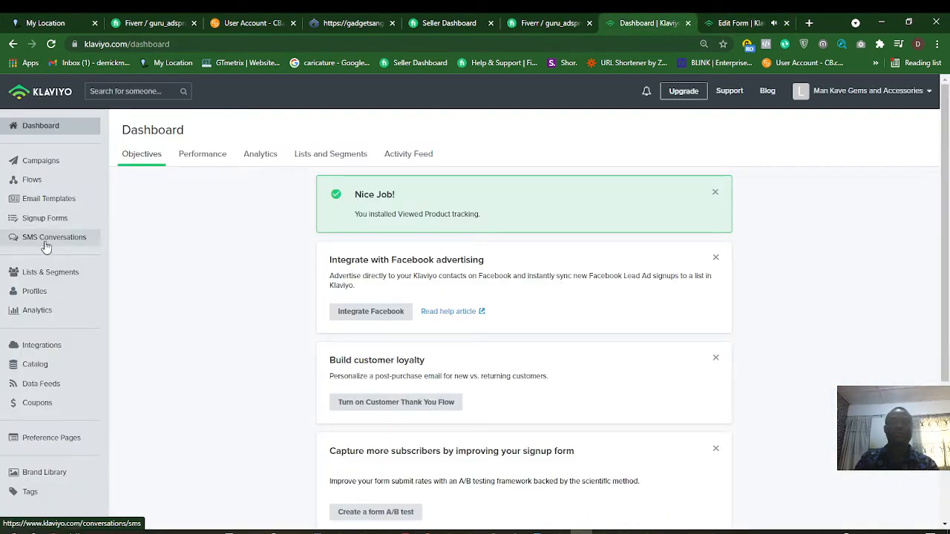
Open Lists & Segments, and keep Newsletter as the popup form's List to Submit.
click(53, 274)
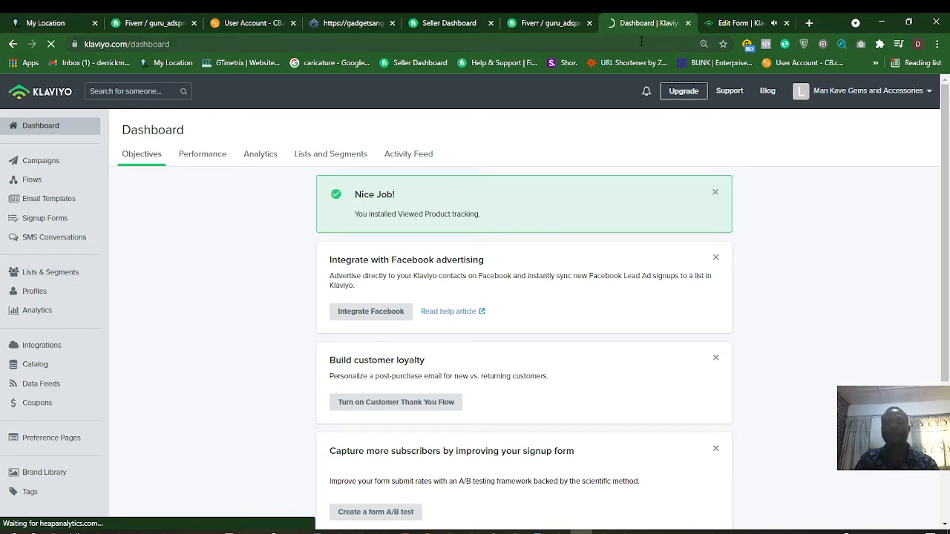
click(738, 23)
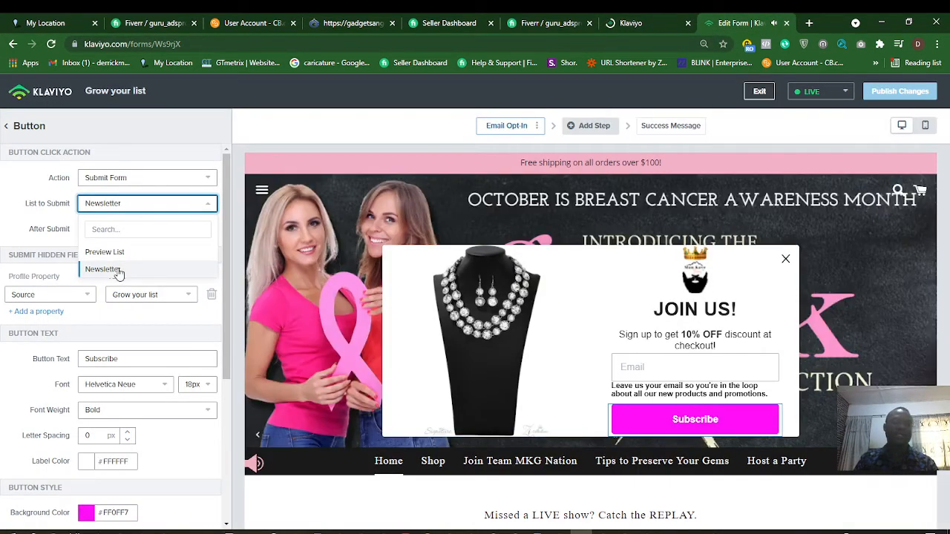
click(119, 273)
click(104, 269)
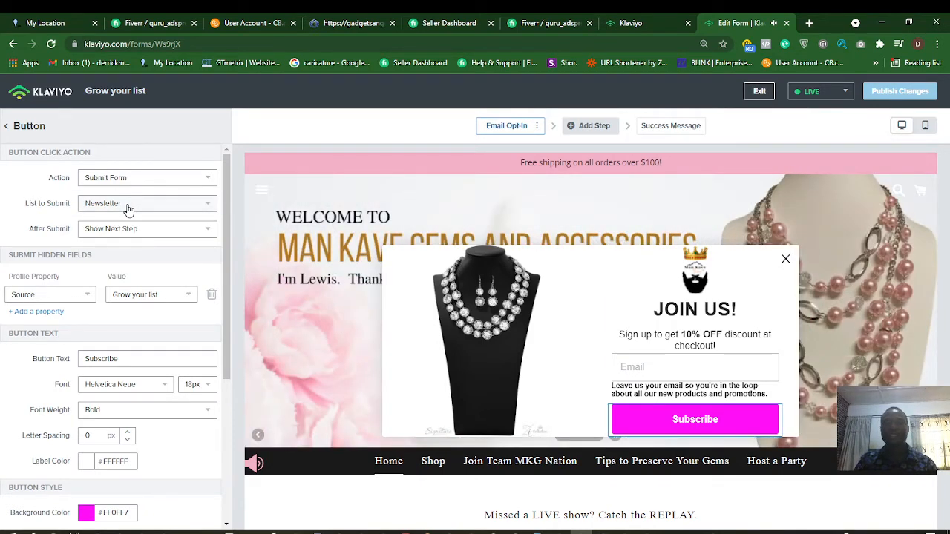
click(631, 23)
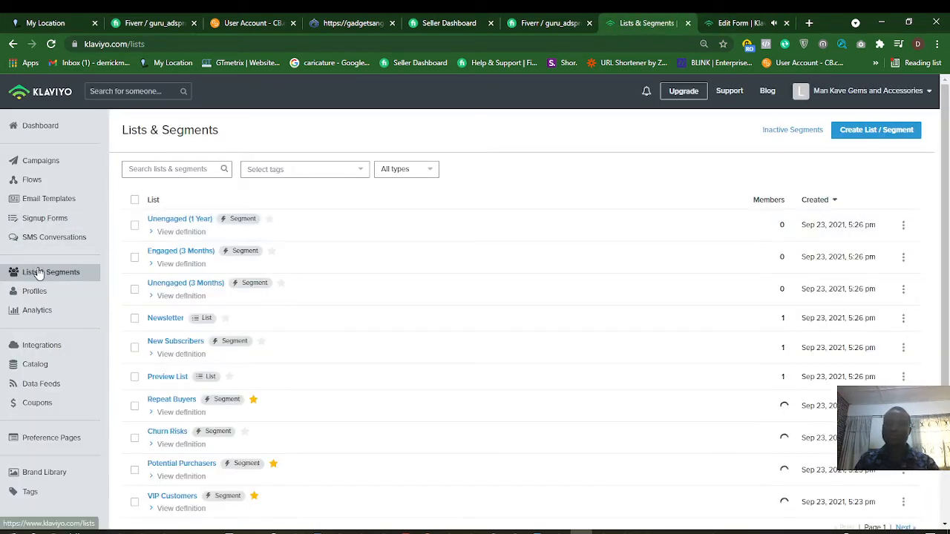
Open the Newsletter list's settings at the Opt-in Process section, and close the form editor.
scroll(169, 297, down, 3)
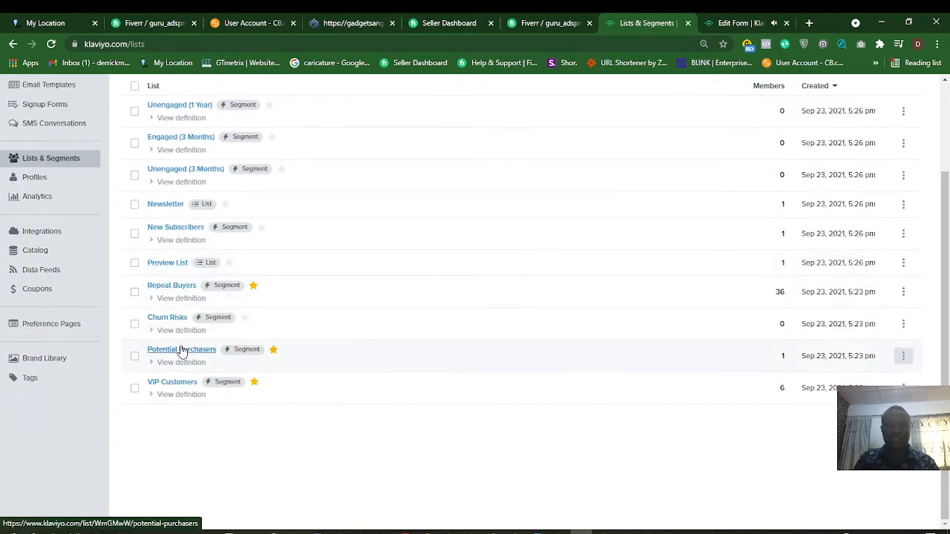
click(171, 206)
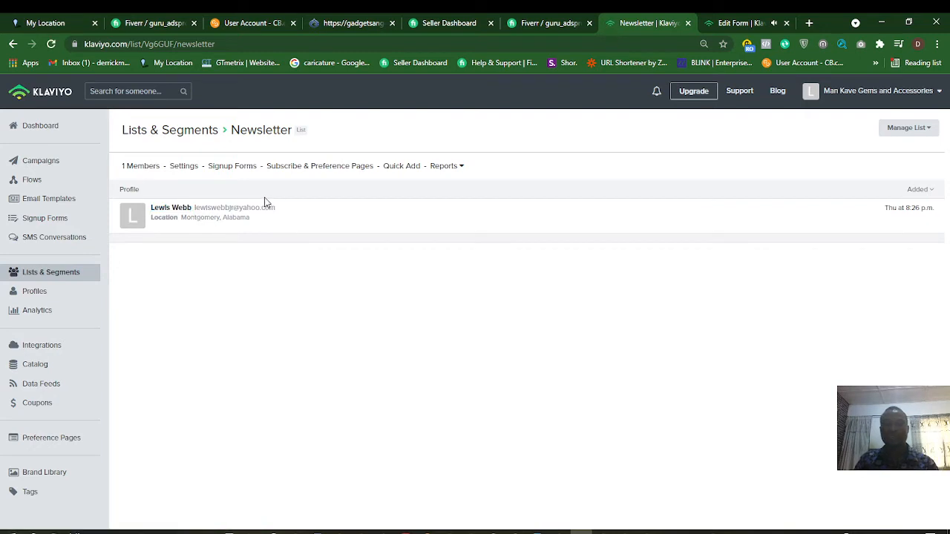
click(181, 168)
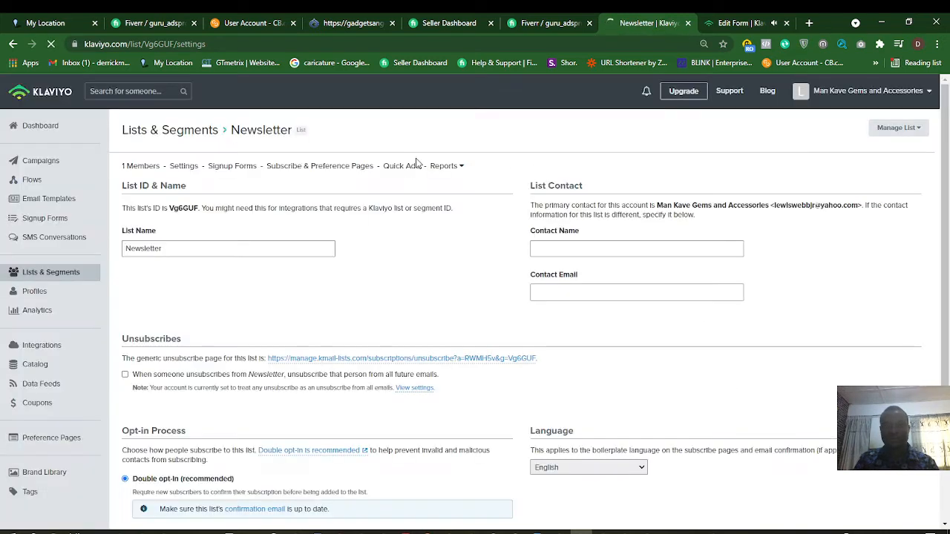
scroll(163, 215, down, 2)
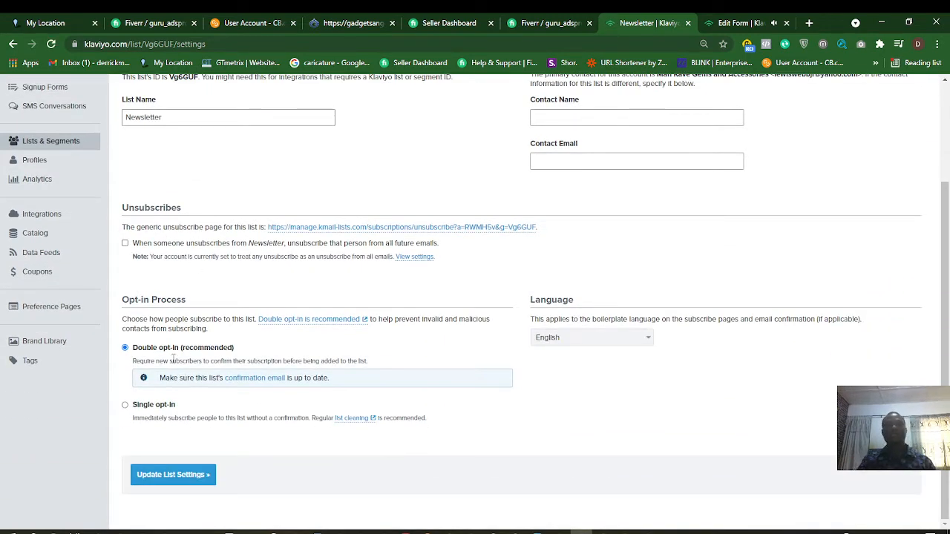
click(742, 23)
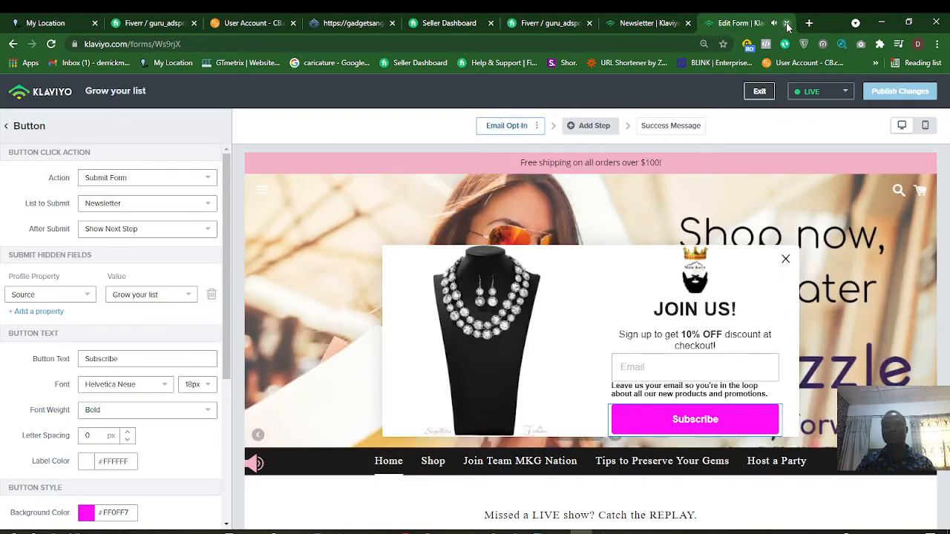
click(787, 23)
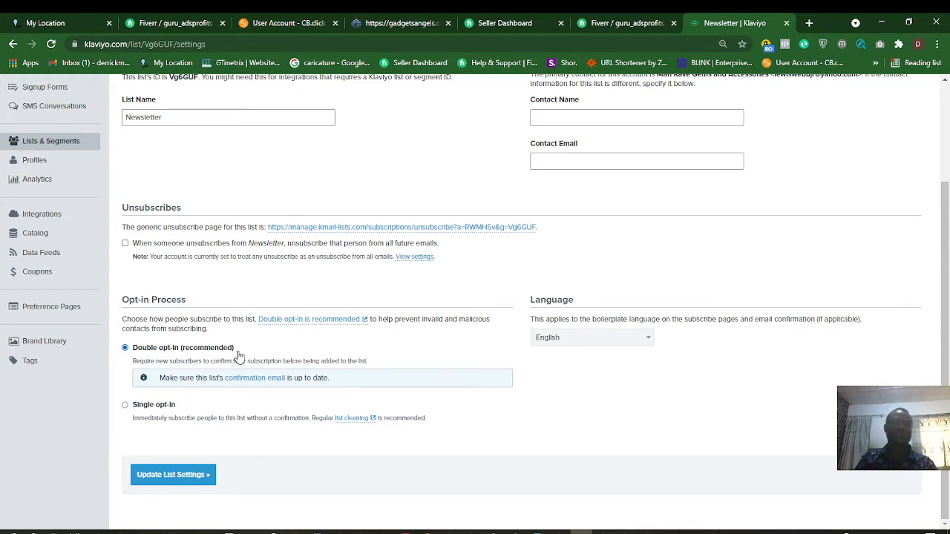
Select Single opt-in as the Newsletter list's opt-in process.
drag(238, 357, 128, 356)
click(234, 287)
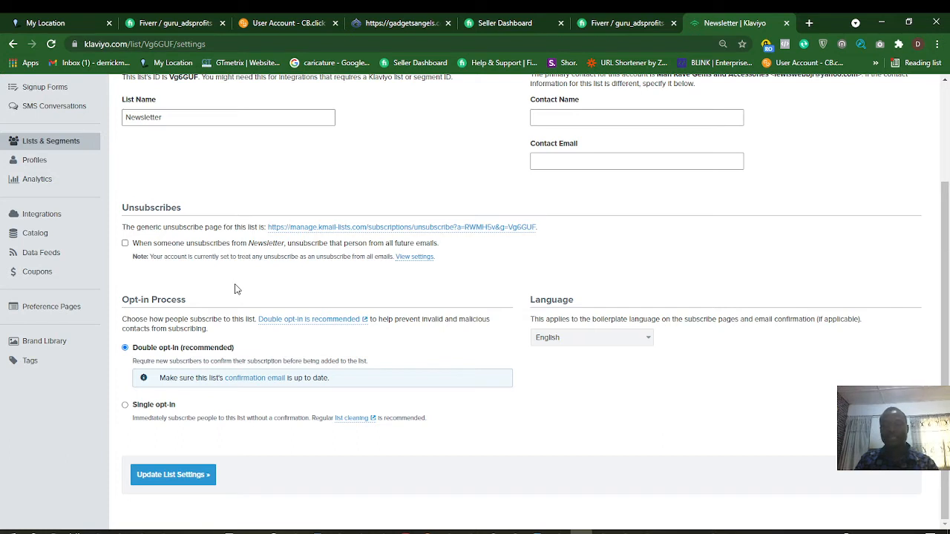
drag(250, 352, 143, 357)
click(143, 357)
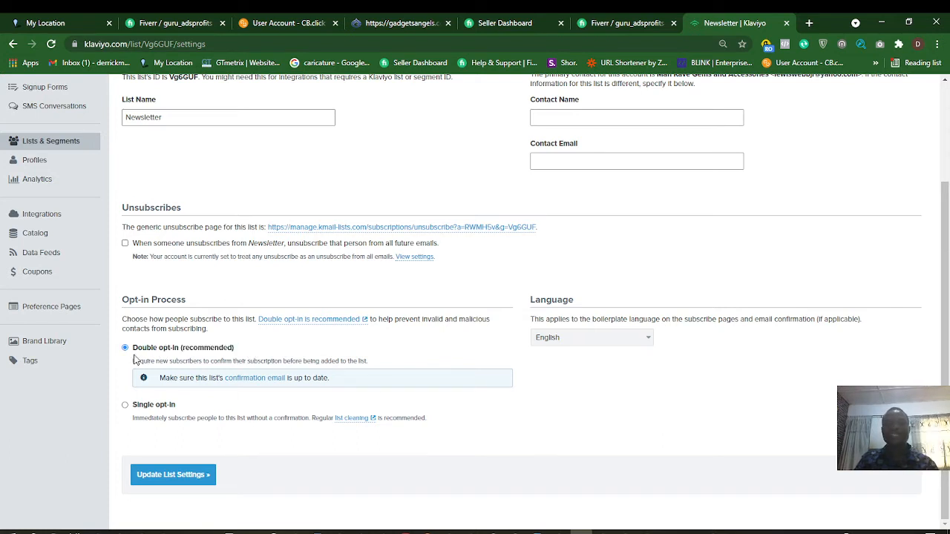
click(143, 405)
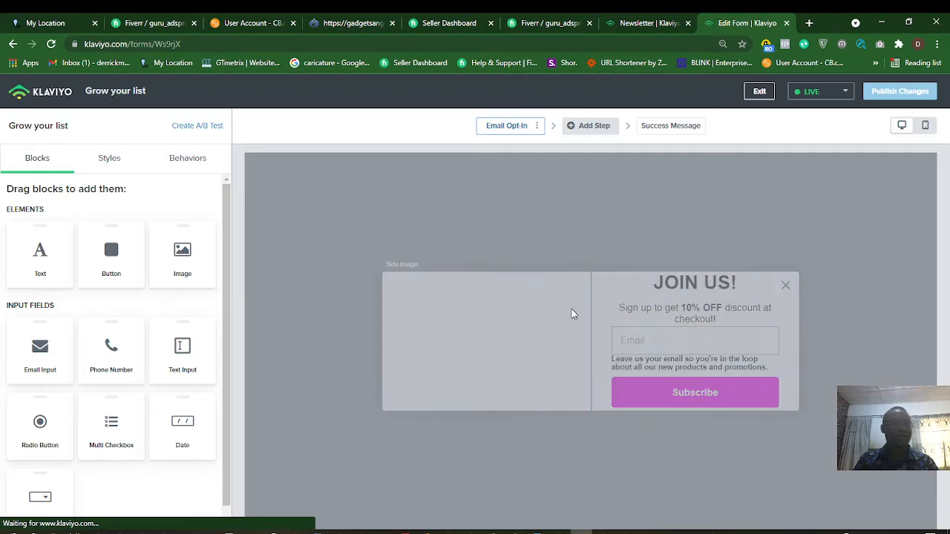
Compare the popup form's email input with the list's opt-in setting, and close the form editor again.
click(665, 375)
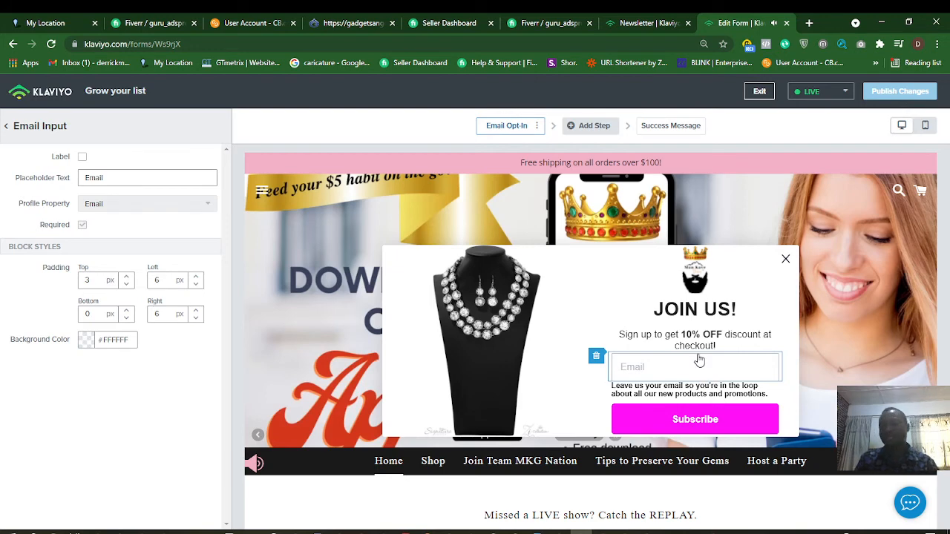
click(642, 23)
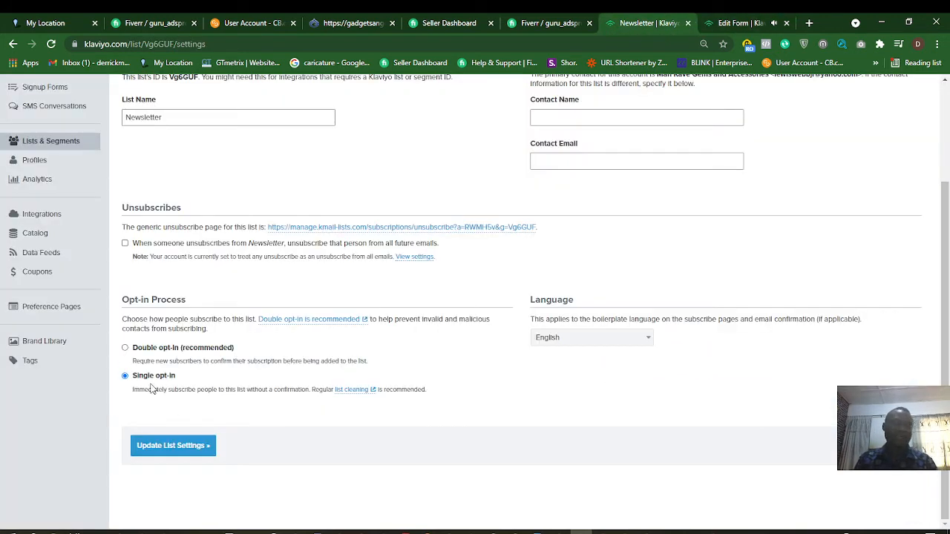
click(732, 22)
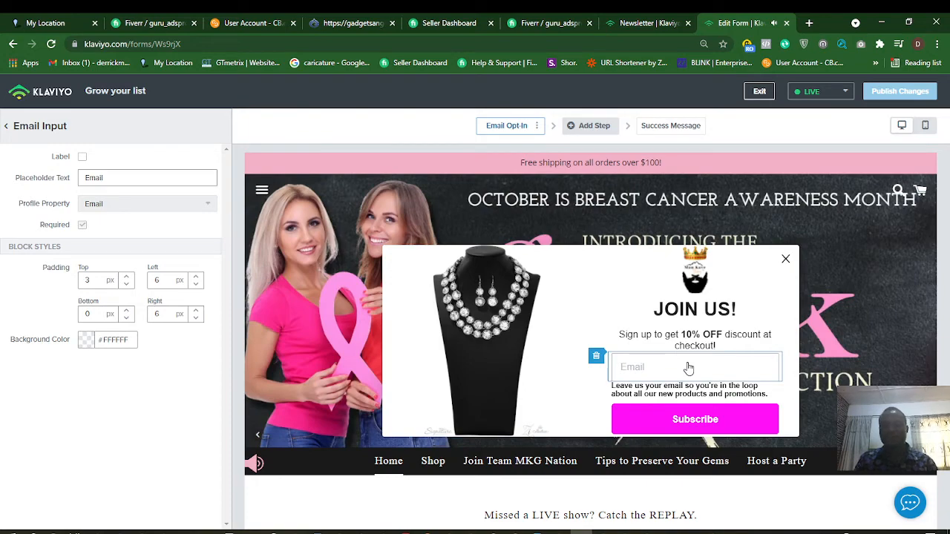
key(ctrl+shift+Tab)
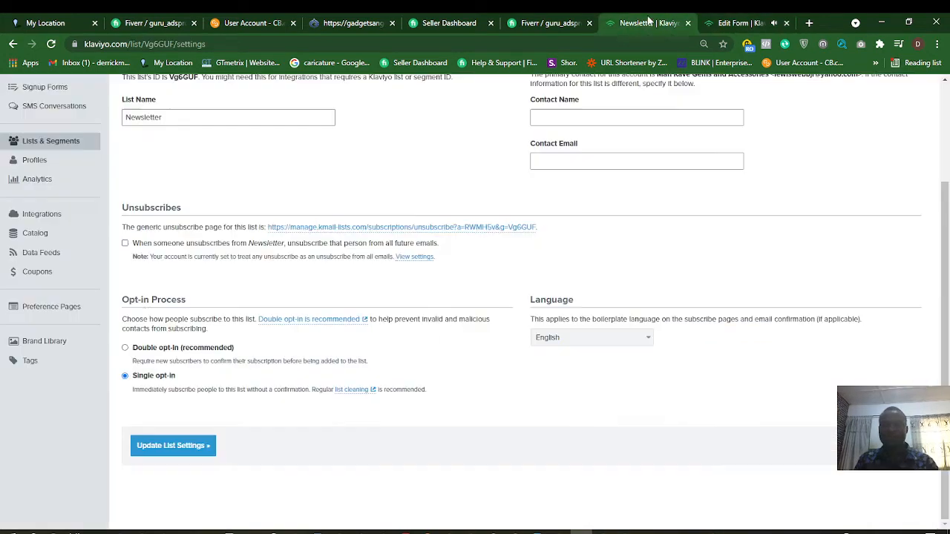
click(787, 24)
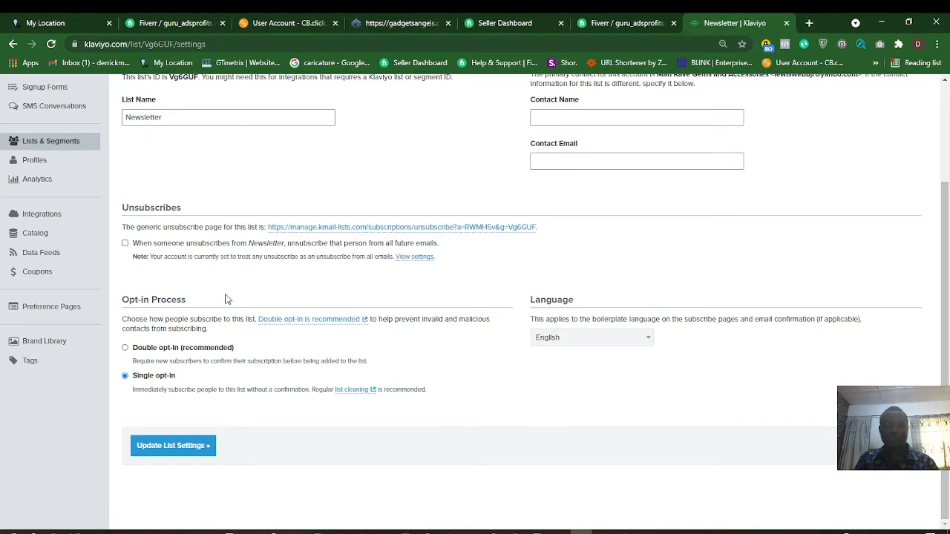
Switch the opt-in process to Double opt-in and back to Single opt-in, and update the Newsletter list's settings.
click(179, 349)
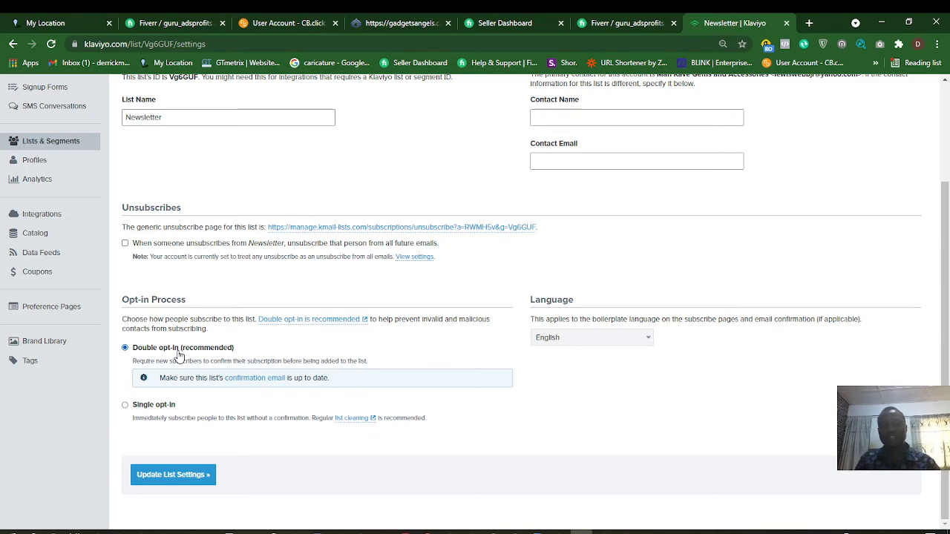
scroll(178, 356, up, 3)
scroll(178, 356, down, 3)
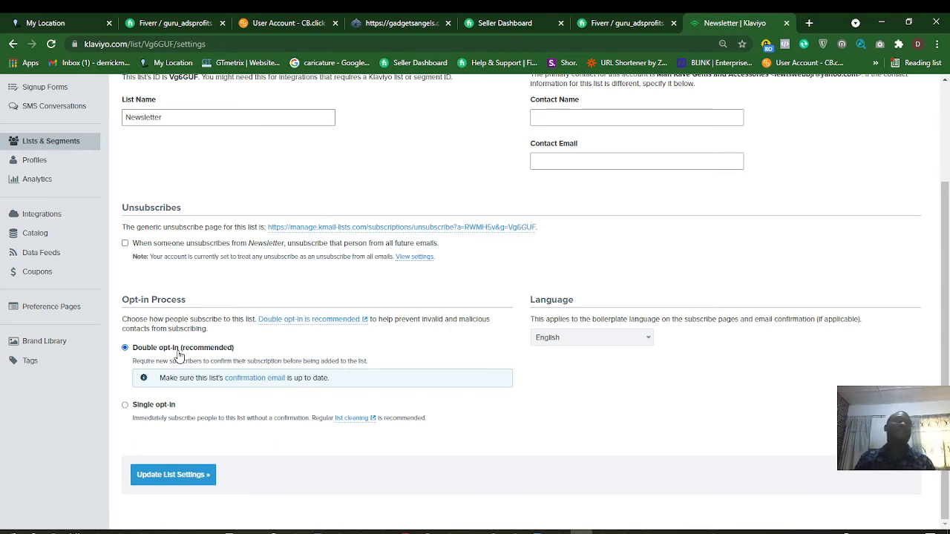
click(156, 407)
click(157, 446)
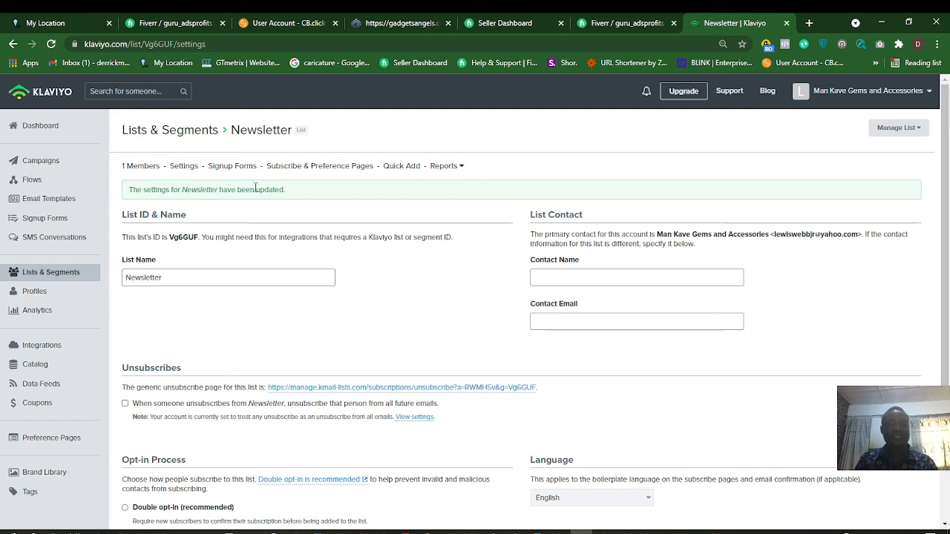
Check the saved opt-in process of the Newsletter list, and reopen the popup form to view its email input.
scroll(297, 223, down, 3)
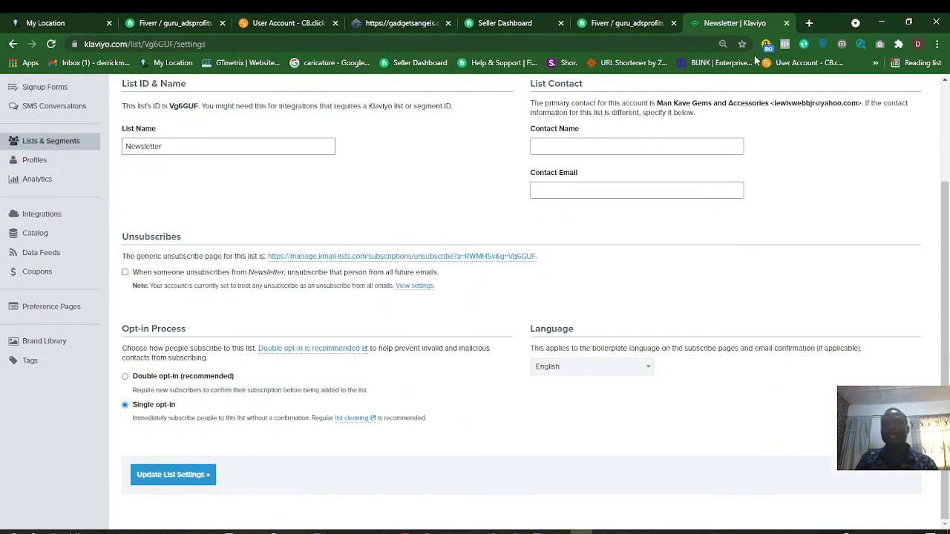
key(ctrl+shift+t)
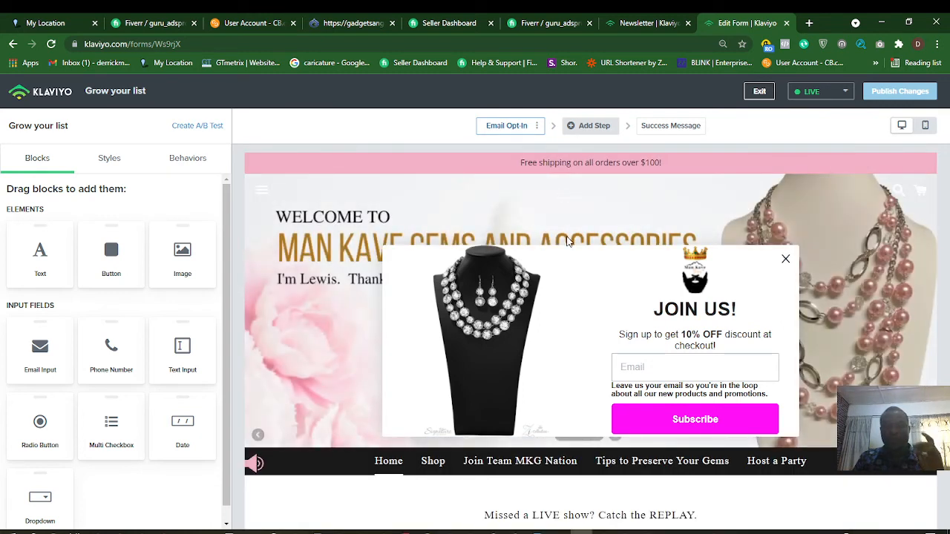
click(711, 378)
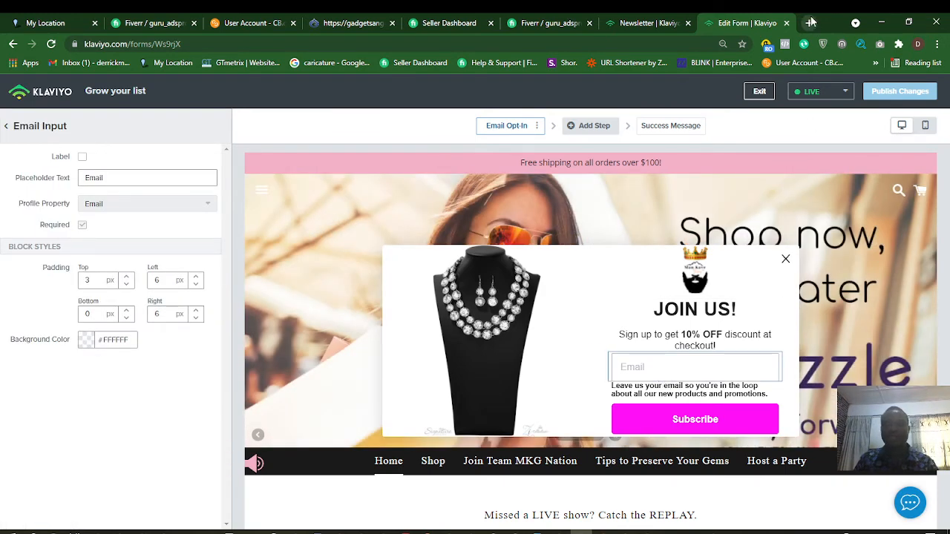
click(648, 23)
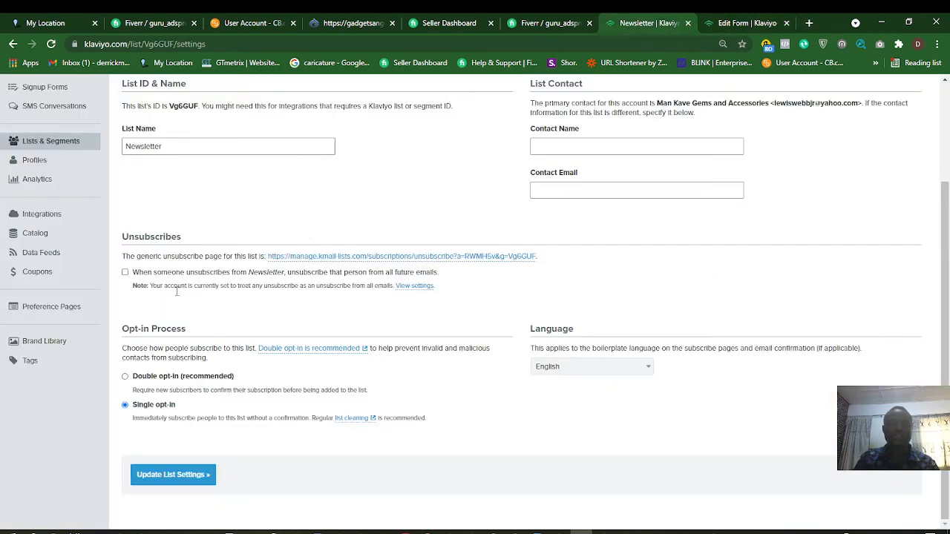
scroll(175, 310, up, 3)
scroll(175, 310, down, 3)
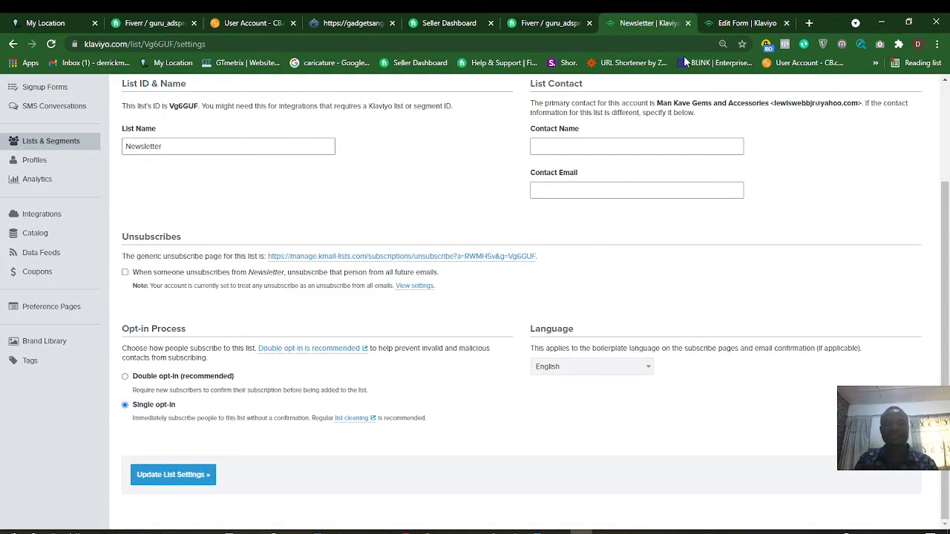
click(721, 20)
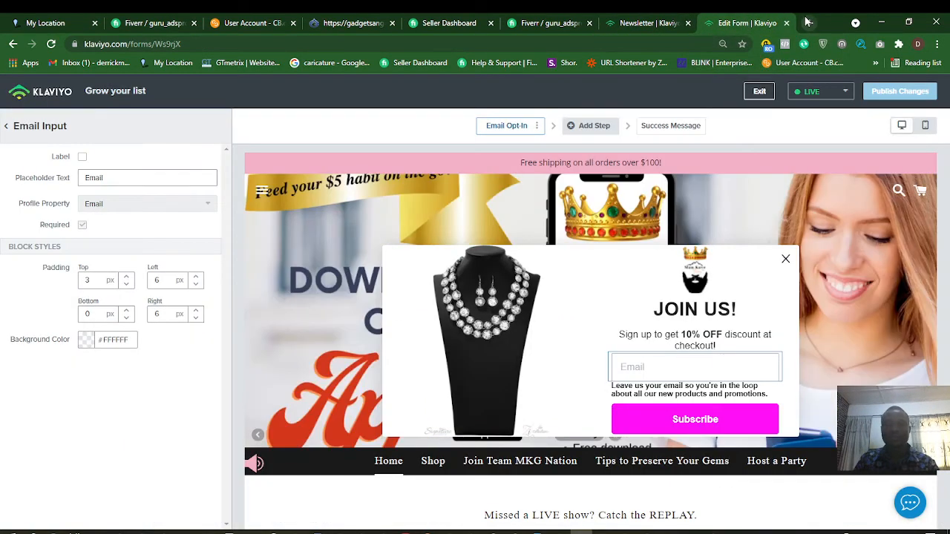
Load the storefront mankavegems.com in a new tab and dismiss the Shopify preview bar to look for the popup.
click(808, 23)
text(ma)
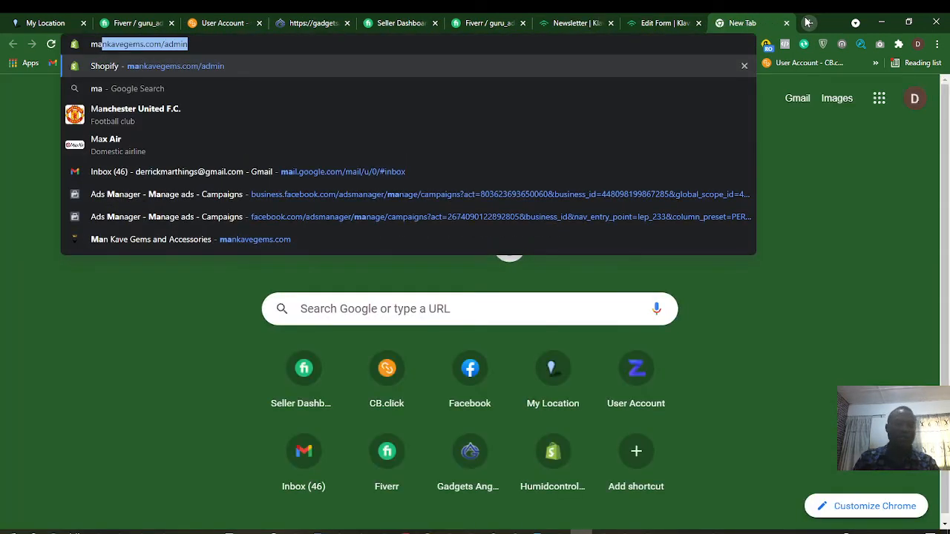
key(Right)
key(BackSpace)
key(BackSpace)
key(BackSpace)
key(BackSpace)
key(BackSpace)
key(Return)
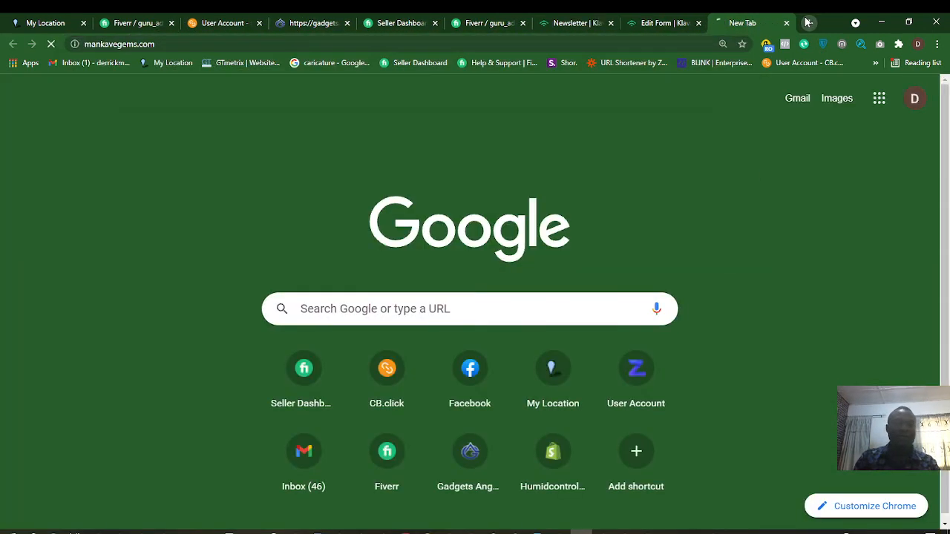
click(643, 20)
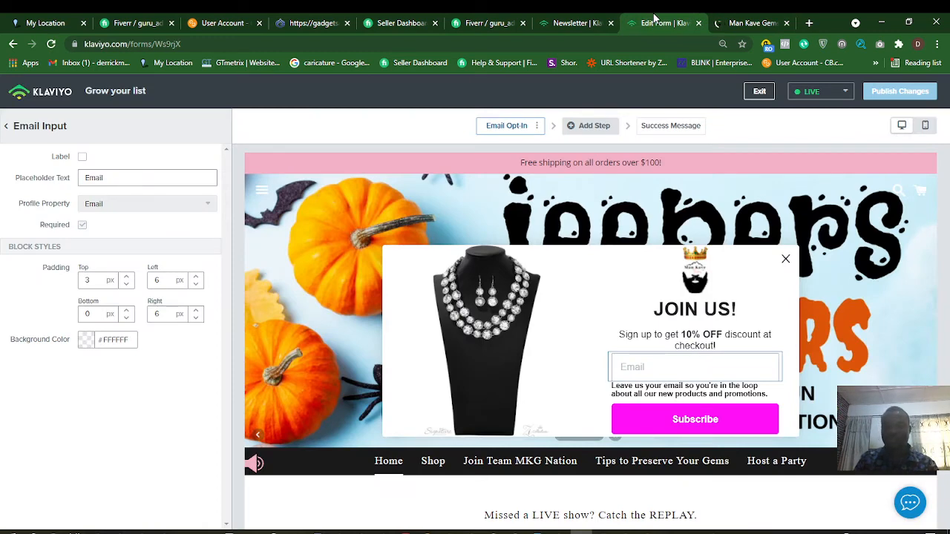
click(757, 23)
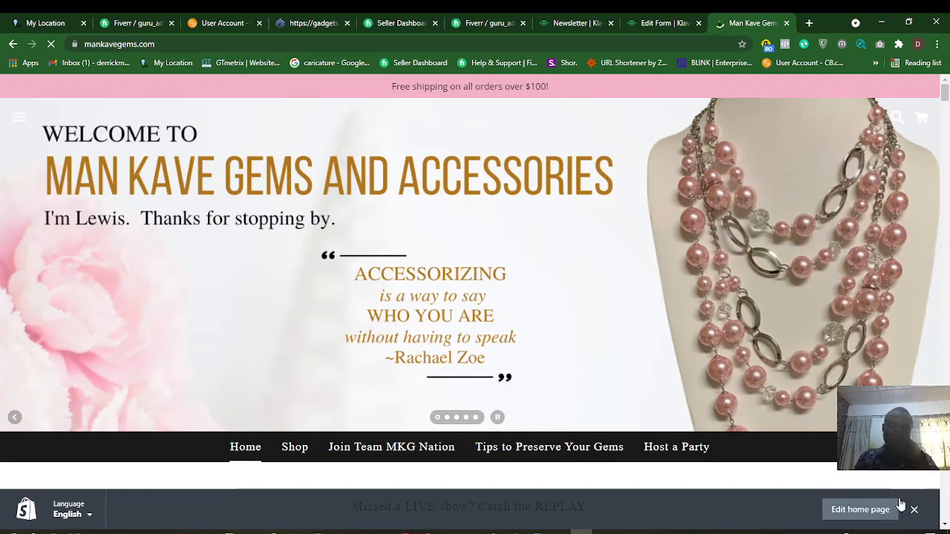
click(916, 511)
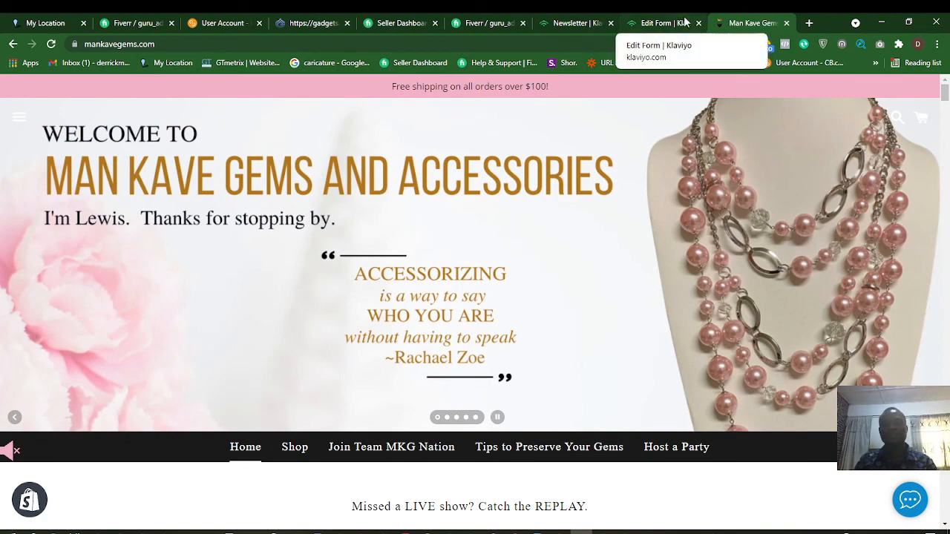
click(520, 530)
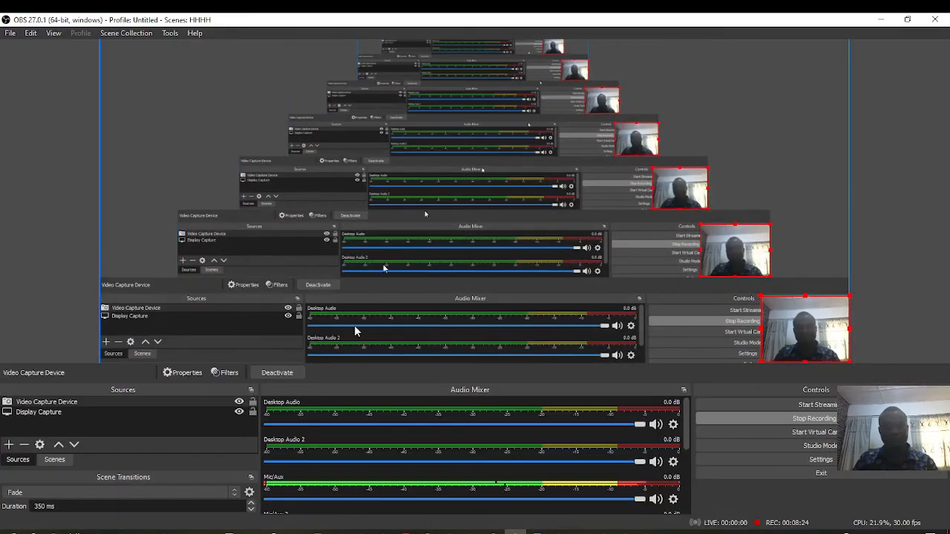